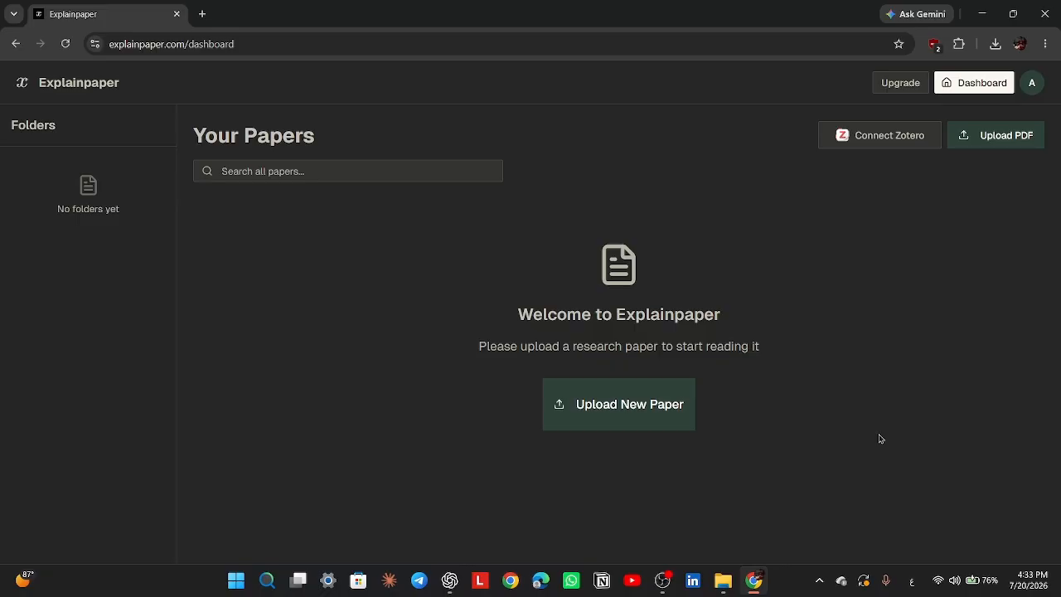
Step: Set the preferred language for explanations to Arabic in the account settings and return to the dashboard
left_click(1032, 83)
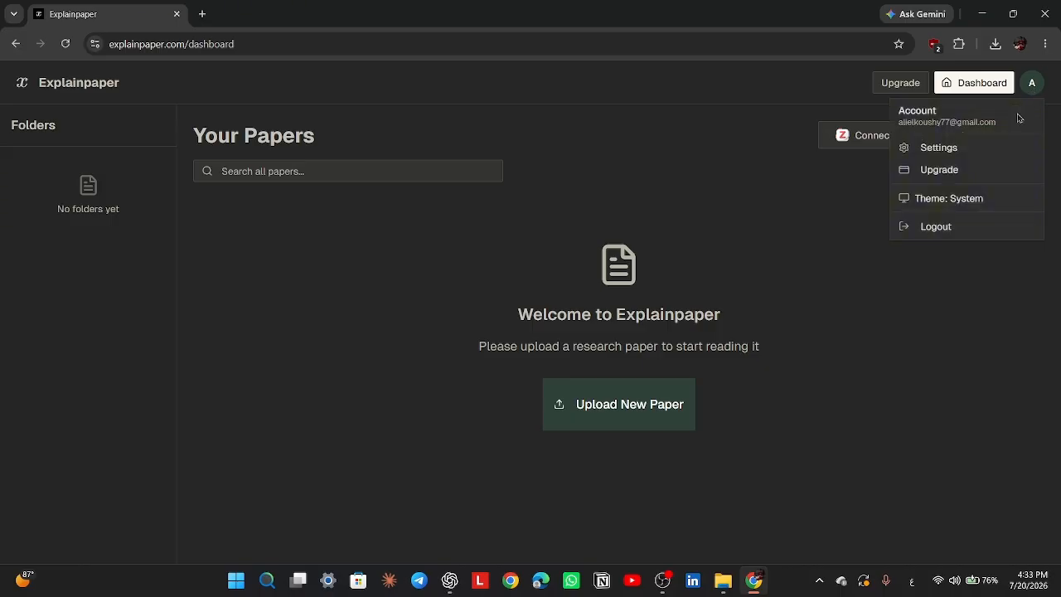
left_click(991, 151)
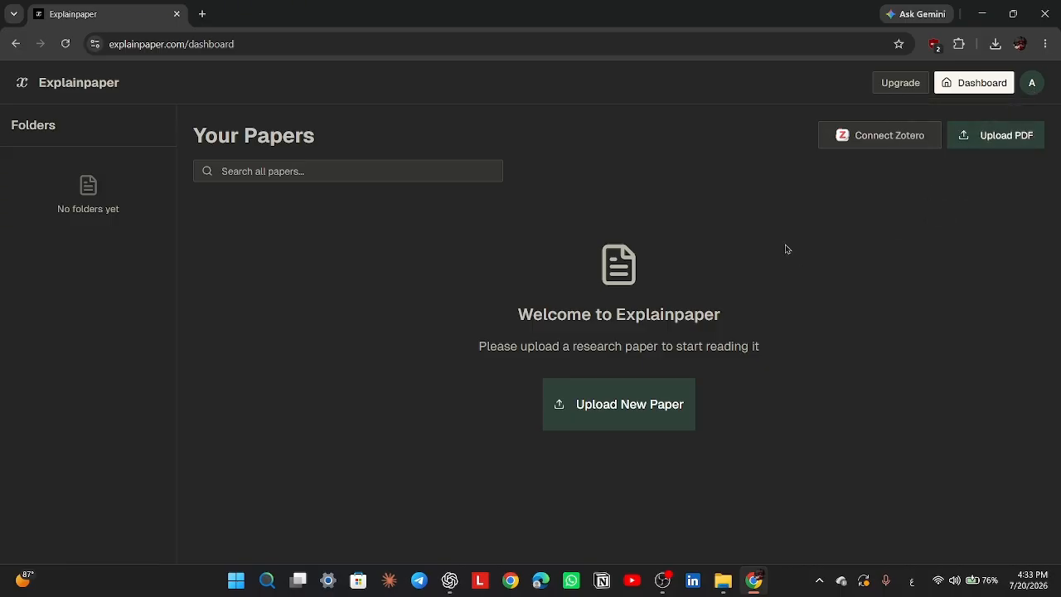
scroll(566, 363, "down", 3)
scroll(567, 363, "up", 1)
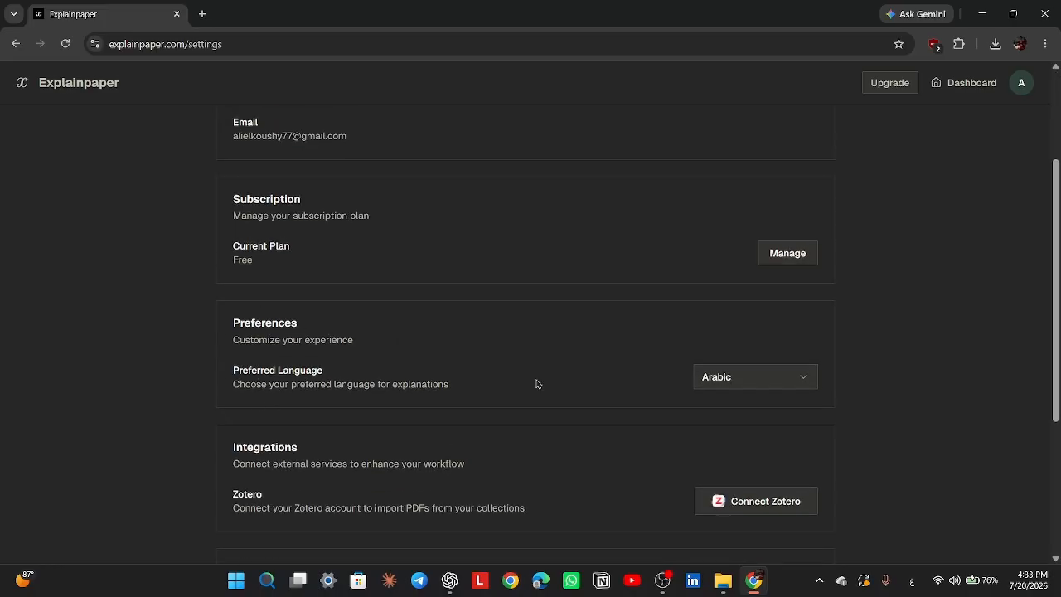
left_click(777, 370)
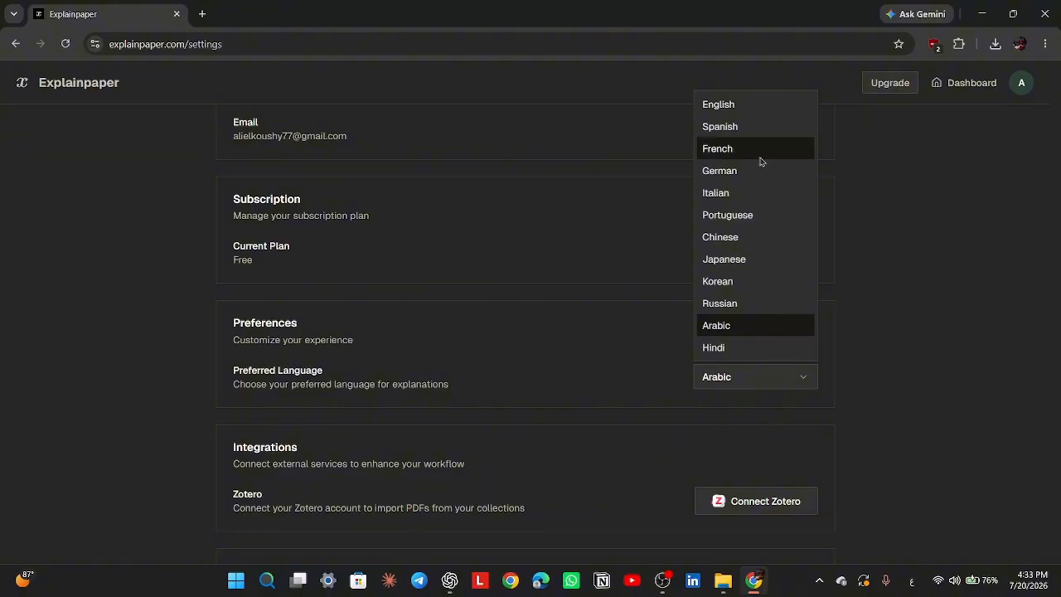
left_click(740, 326)
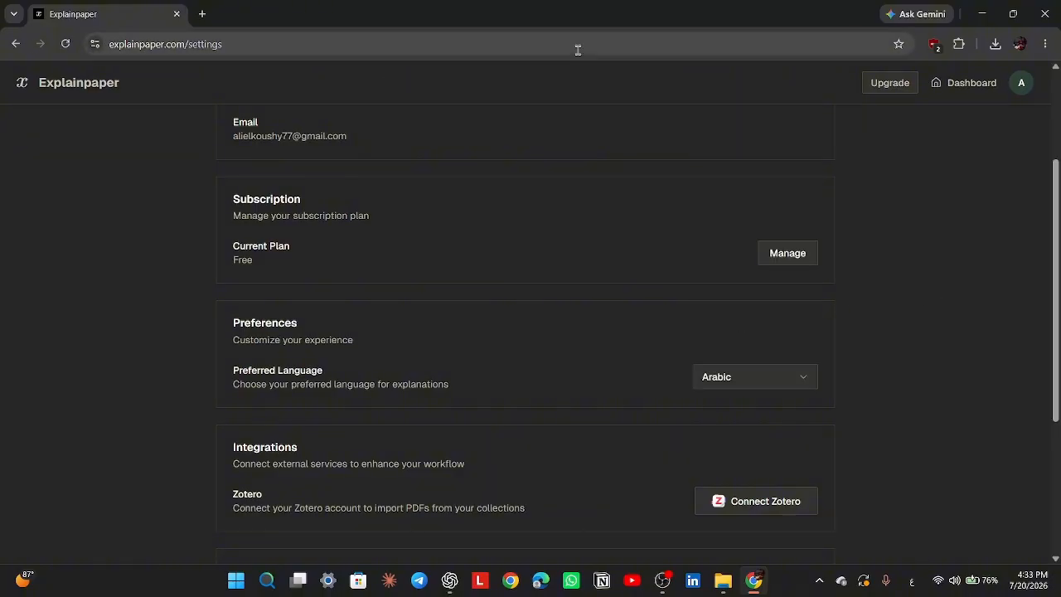
left_click(959, 85)
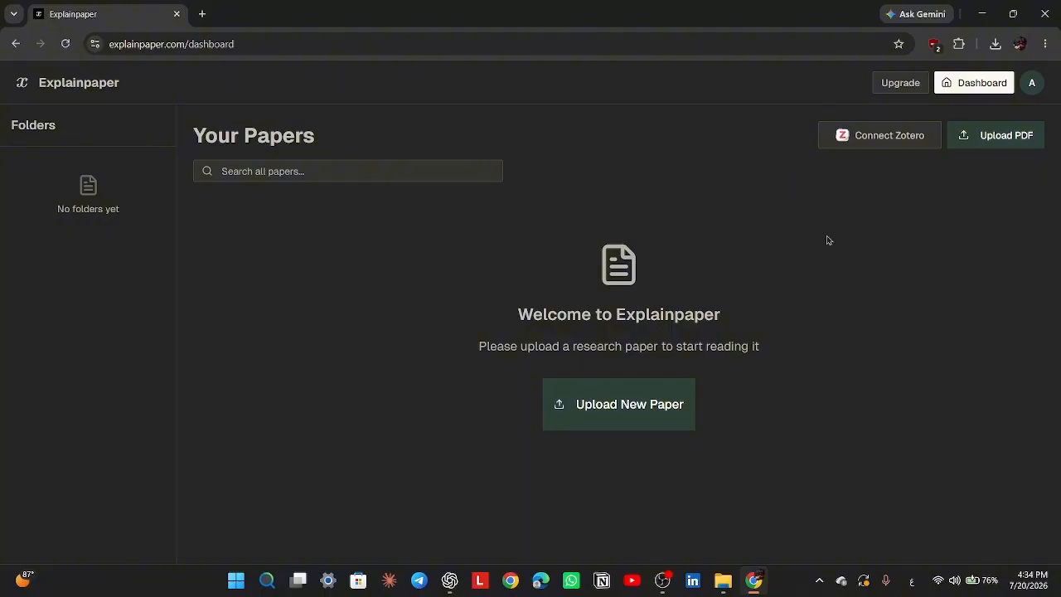
Step: Upload the paper "A Review on Aspirin, Mechanism of Action and Prevention.pdf" from the Downloads folder
left_click(661, 419)
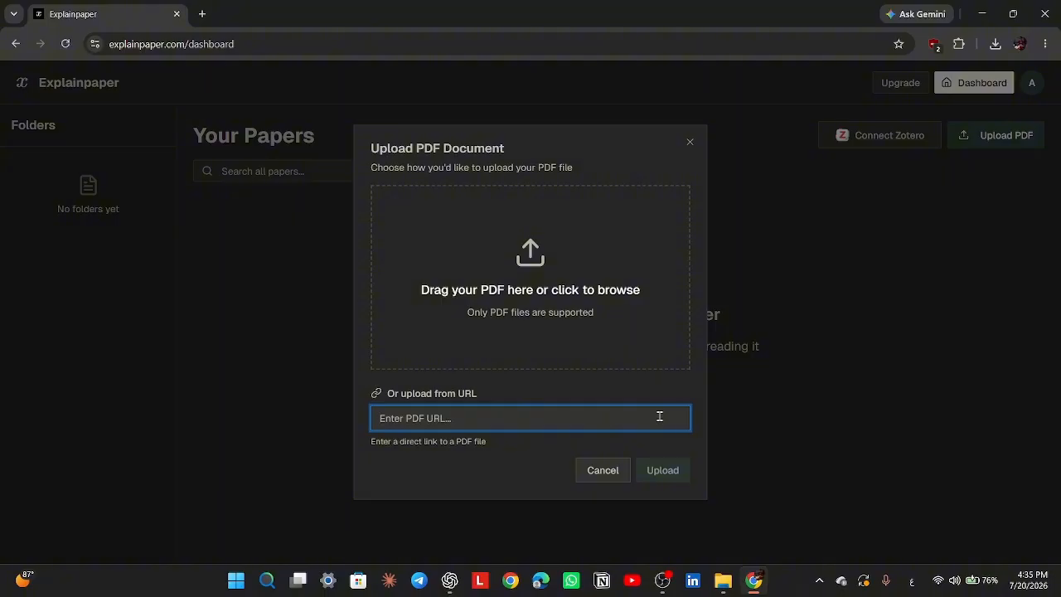
left_click(506, 292)
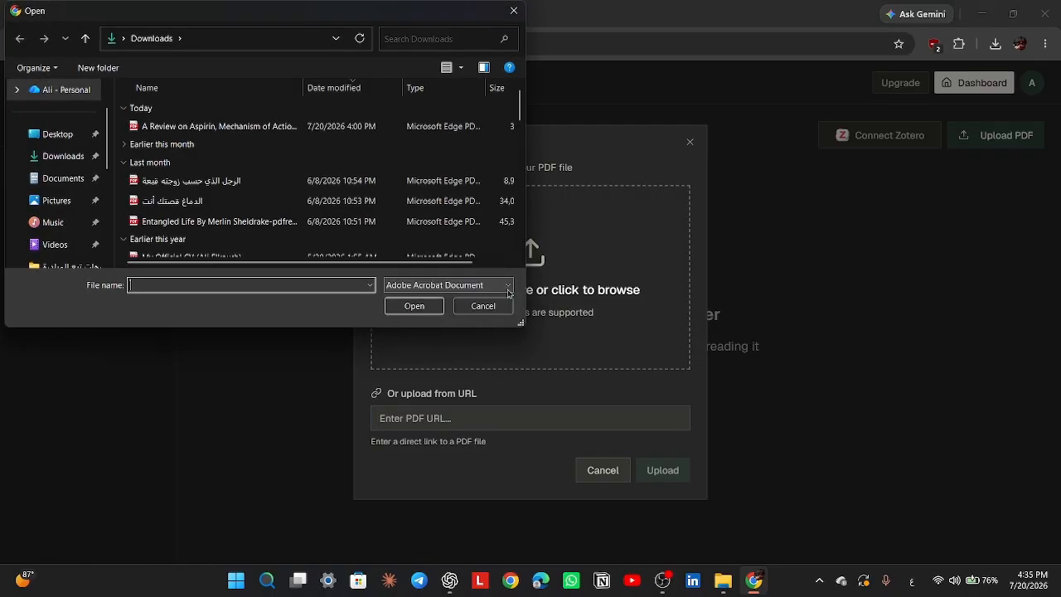
double_click(228, 126)
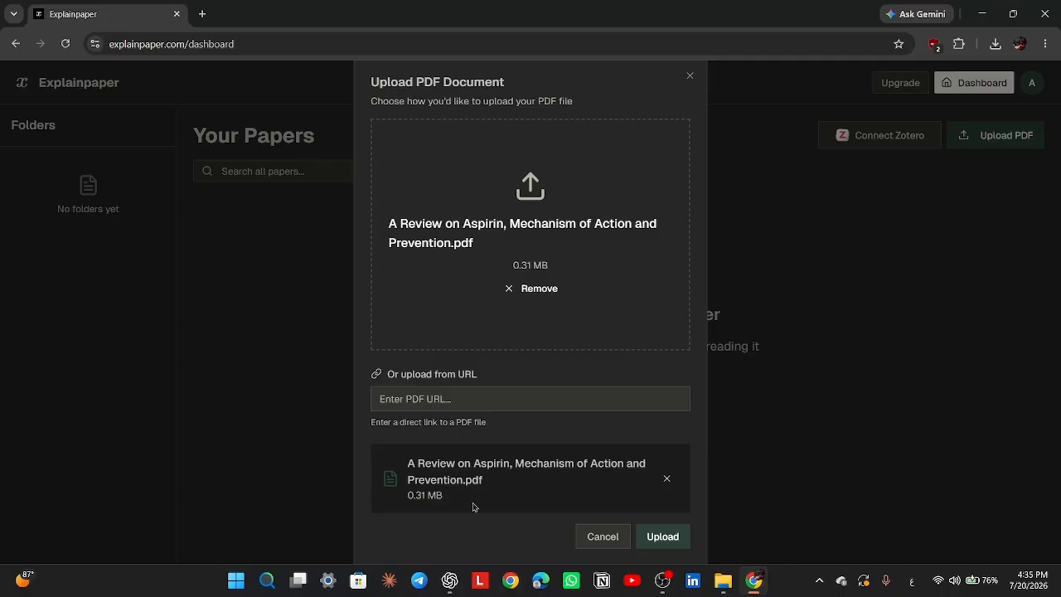
left_click(674, 543)
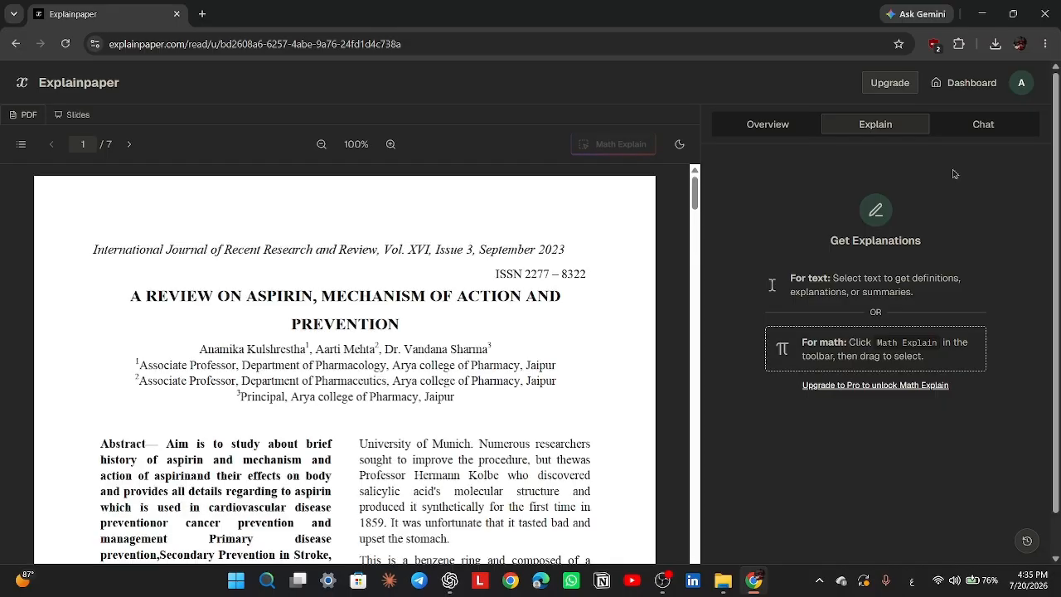
Step: Look through the first pages of the uploaded aspirin paper and check its slides view
scroll(404, 487, "down", 15)
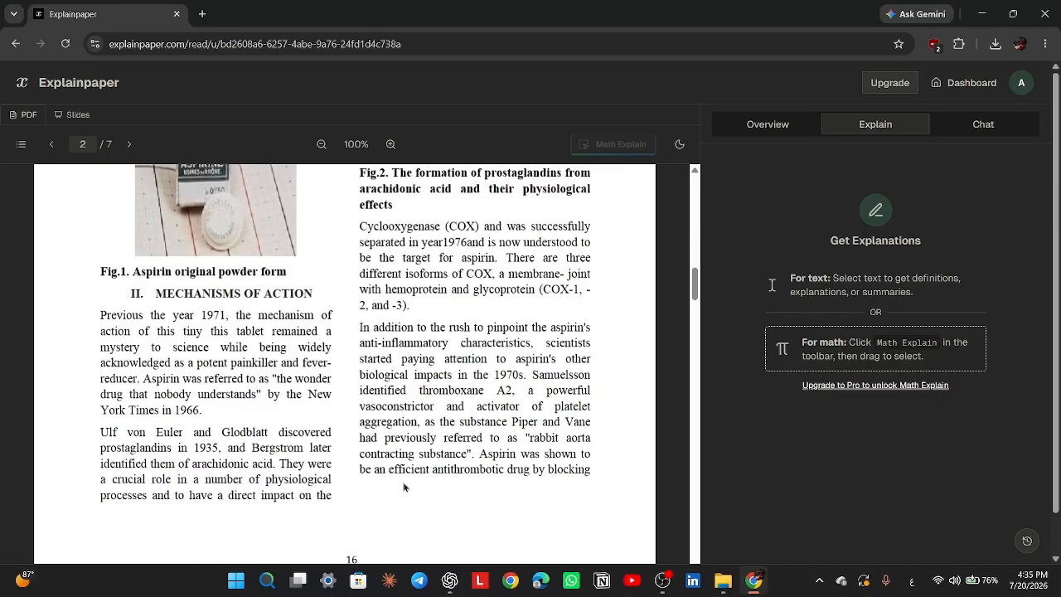
scroll(404, 488, "up", 12)
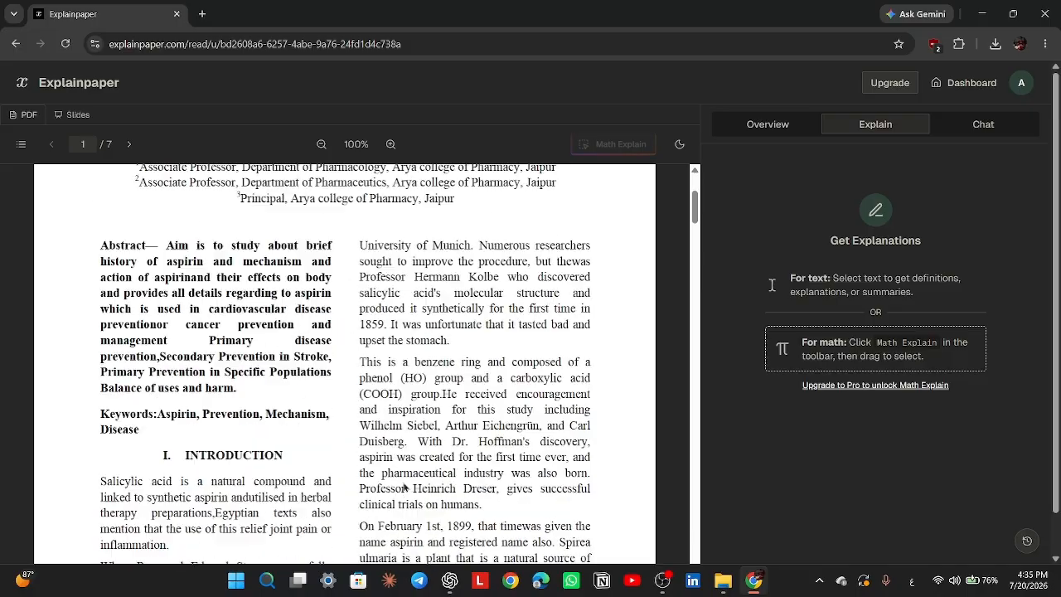
scroll(404, 488, "down", 1)
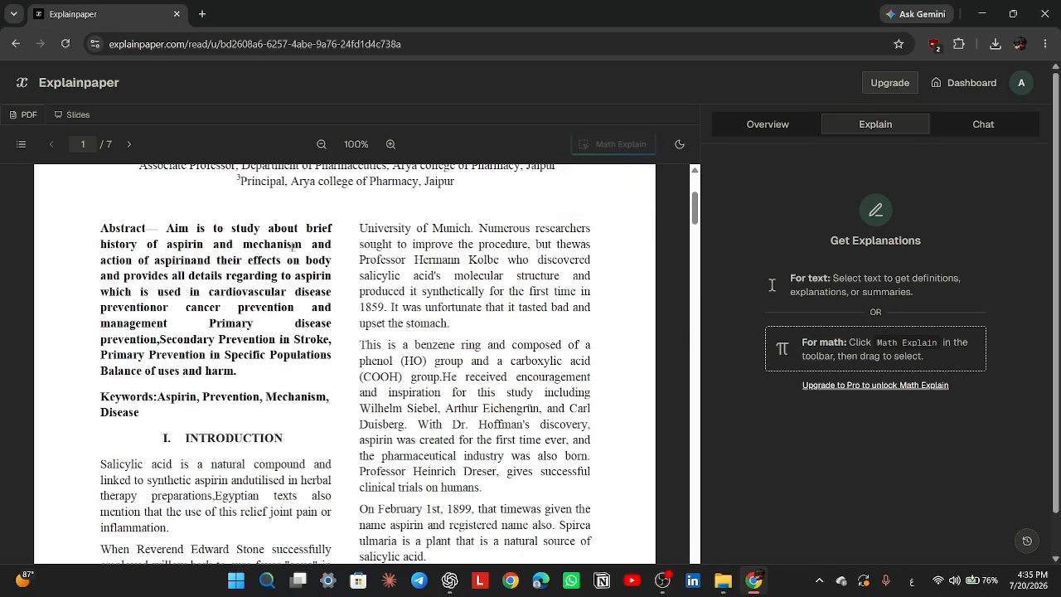
left_click(70, 121)
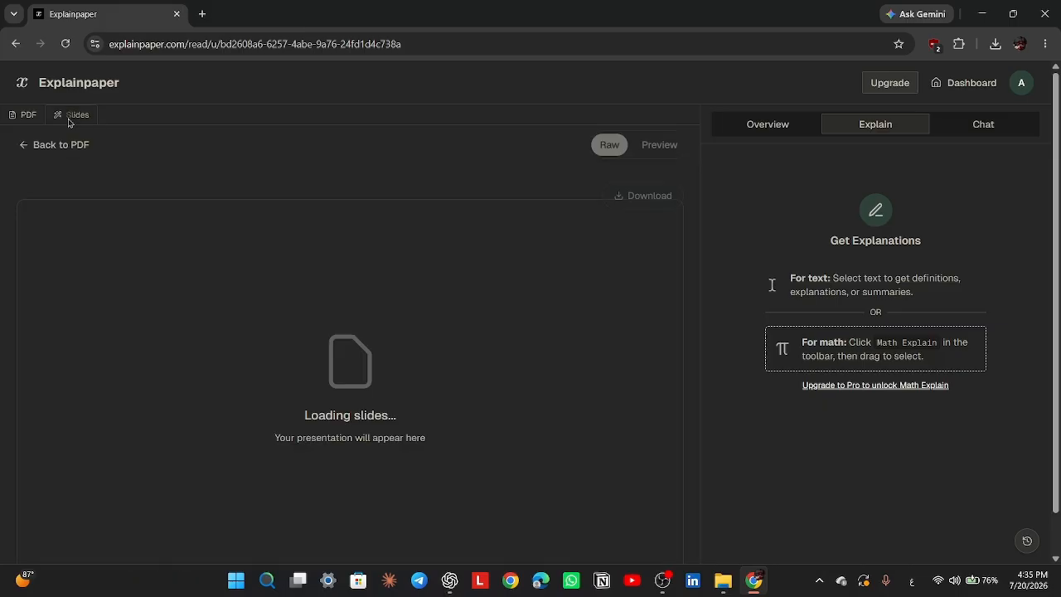
left_click(33, 118)
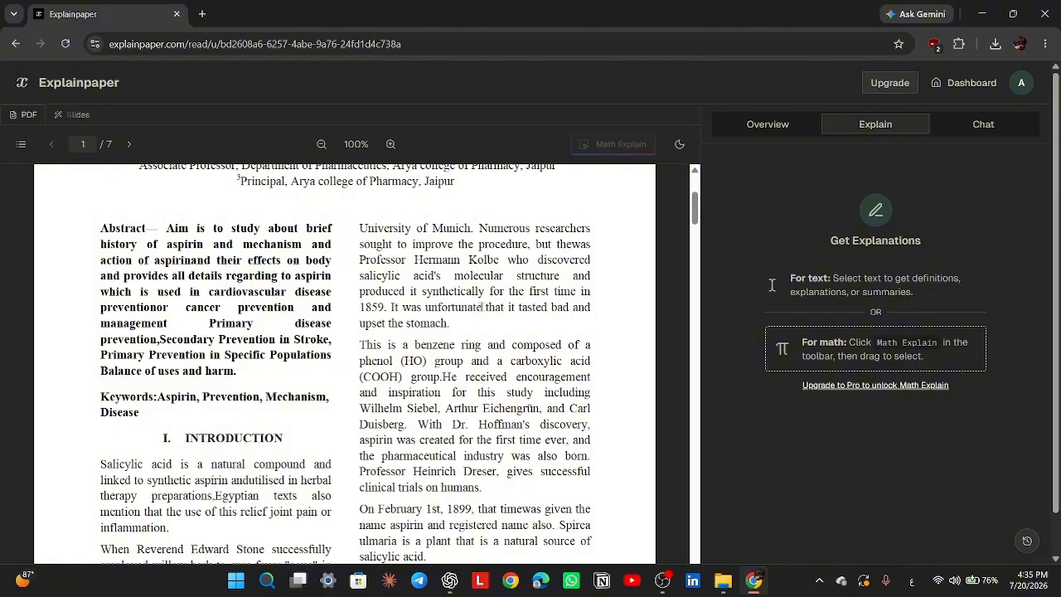
scroll(489, 309, "up", 3)
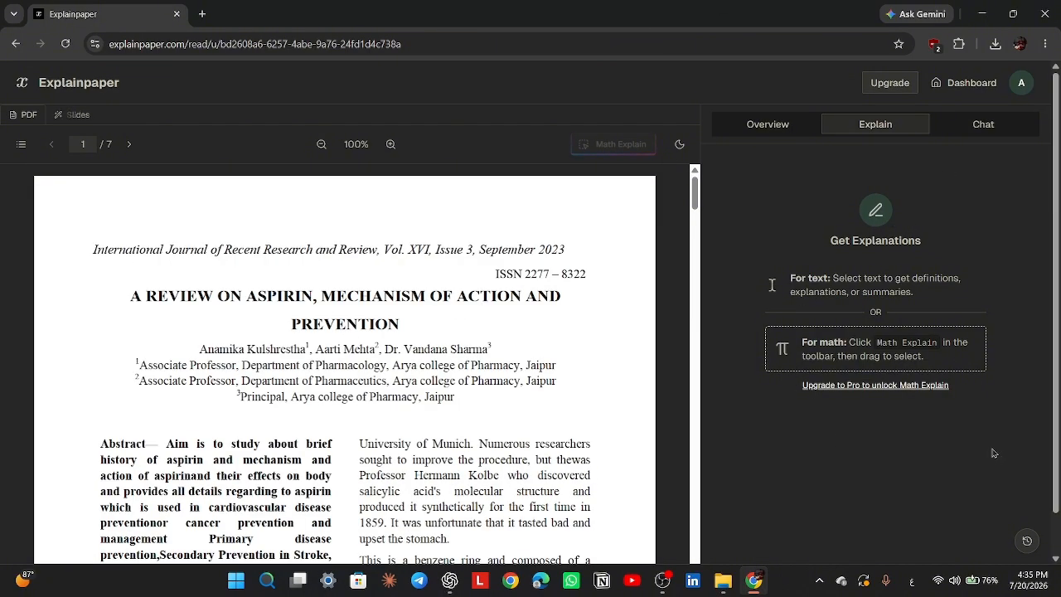
Step: Look at the paper's Overview and Chat views and return to Explain
left_click(787, 130)
left_click(977, 129)
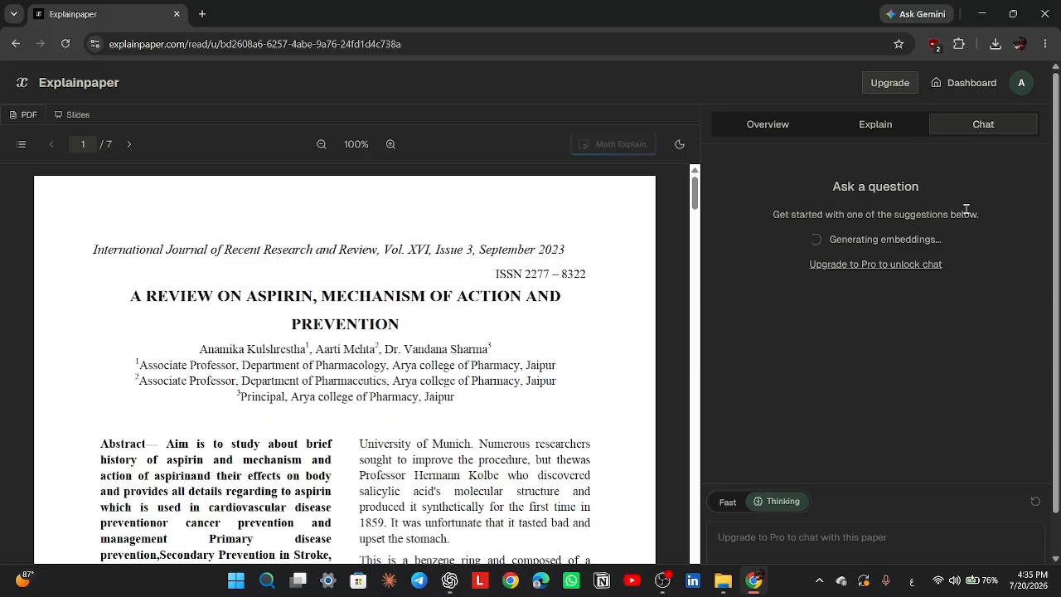
left_click(887, 131)
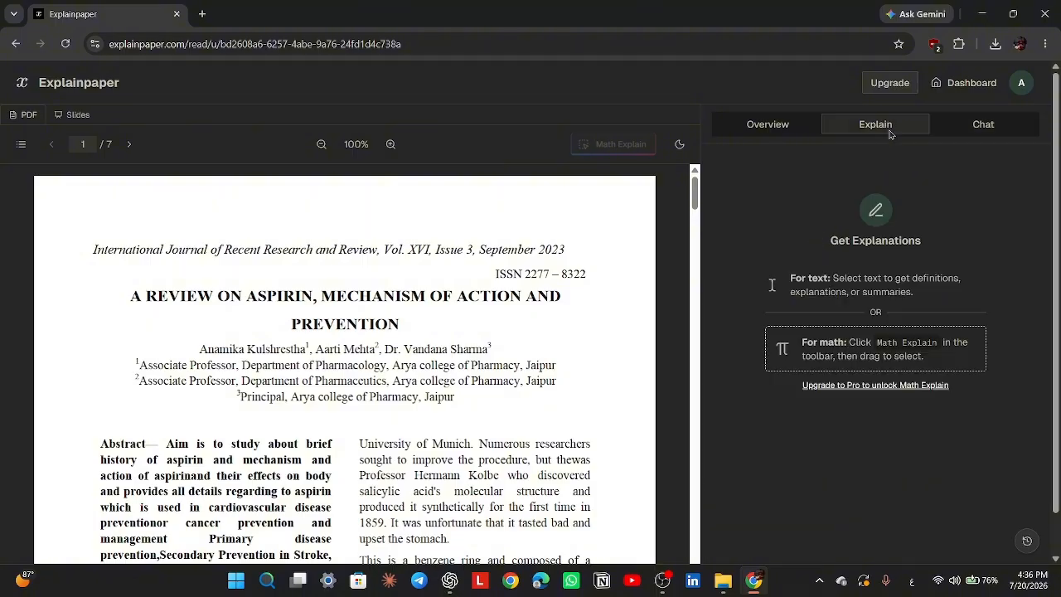
Step: Read the paper's title, author list and gist in its overview
left_click(805, 134)
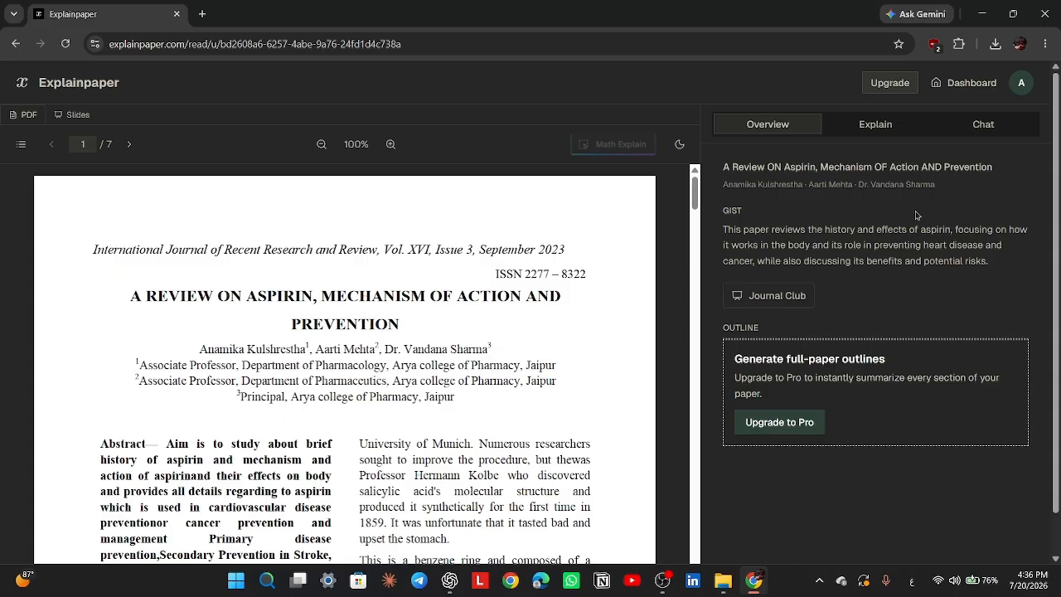
triple_click(825, 166)
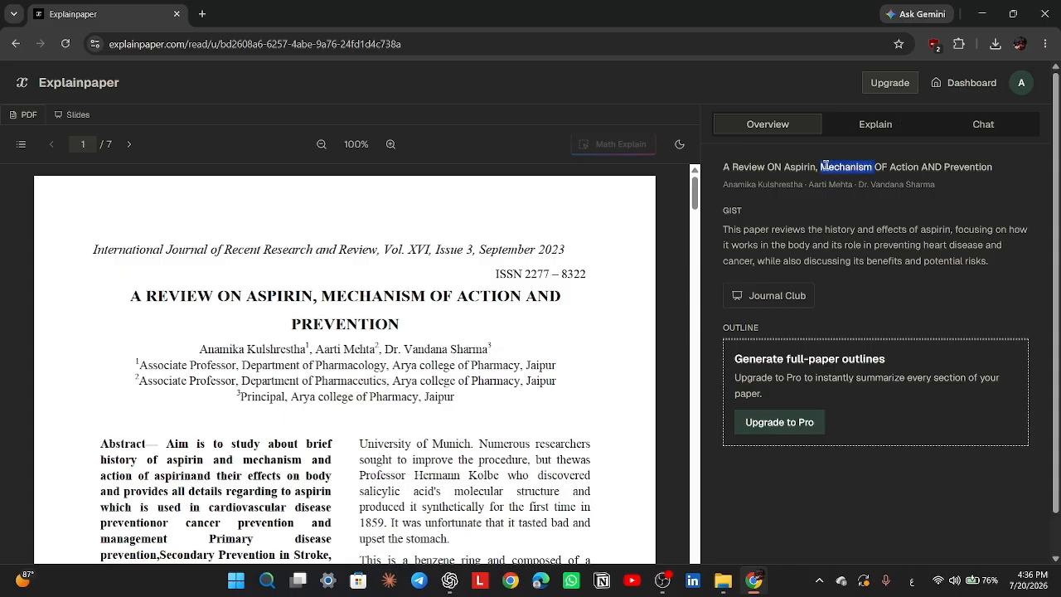
triple_click(812, 184)
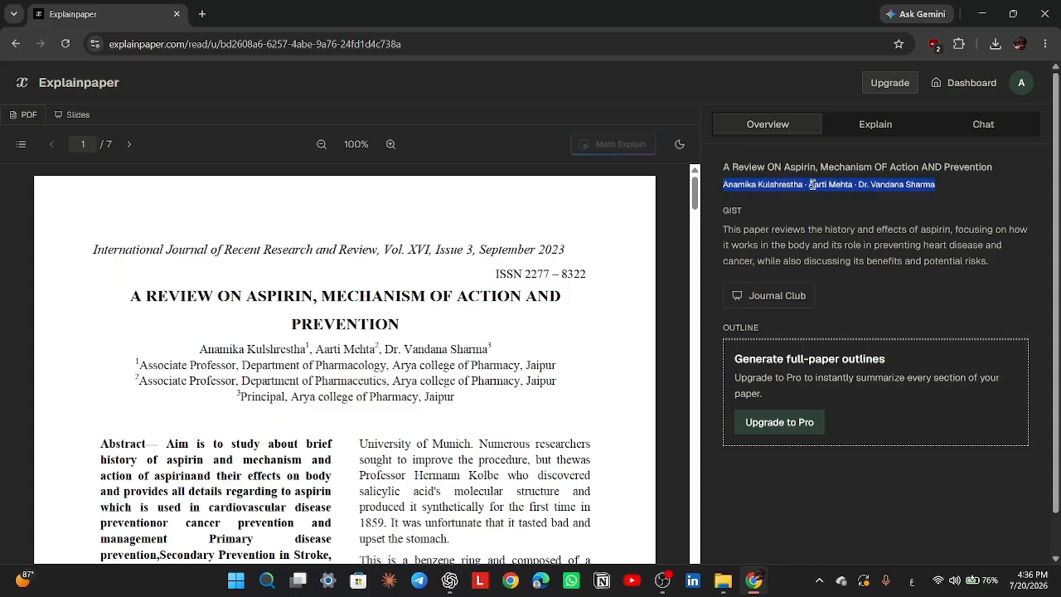
left_click(769, 230)
triple_click(768, 231)
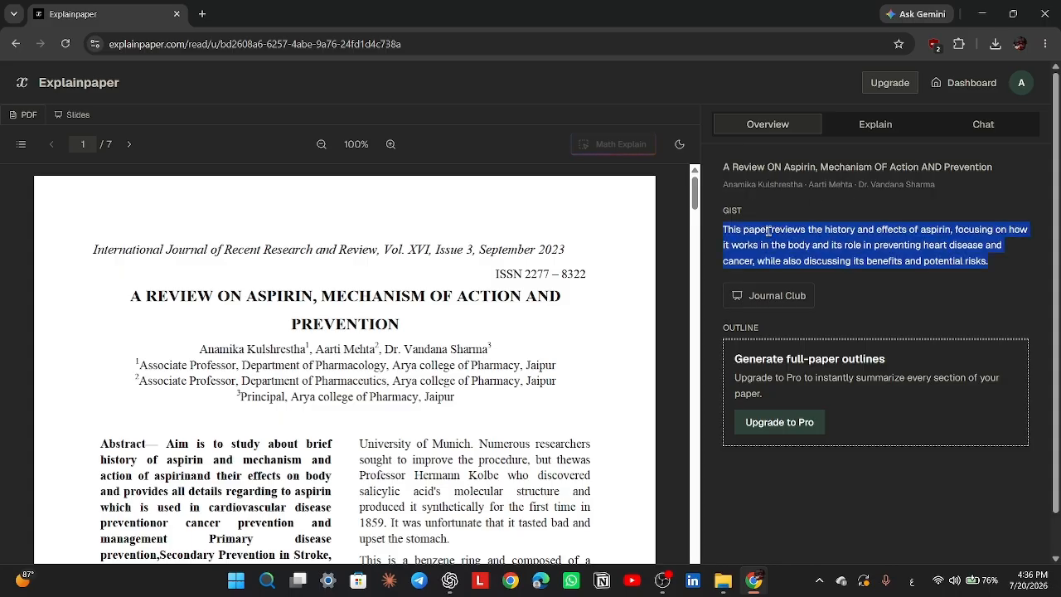
left_click(979, 204)
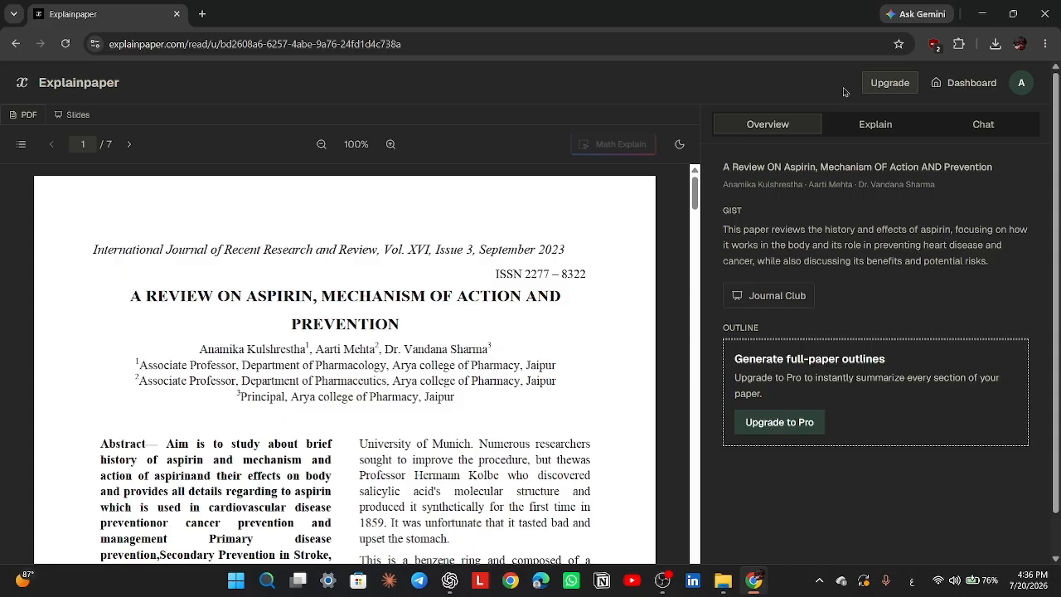
Step: View the Journal Club slides for the paper and return to the PDF
left_click(769, 296)
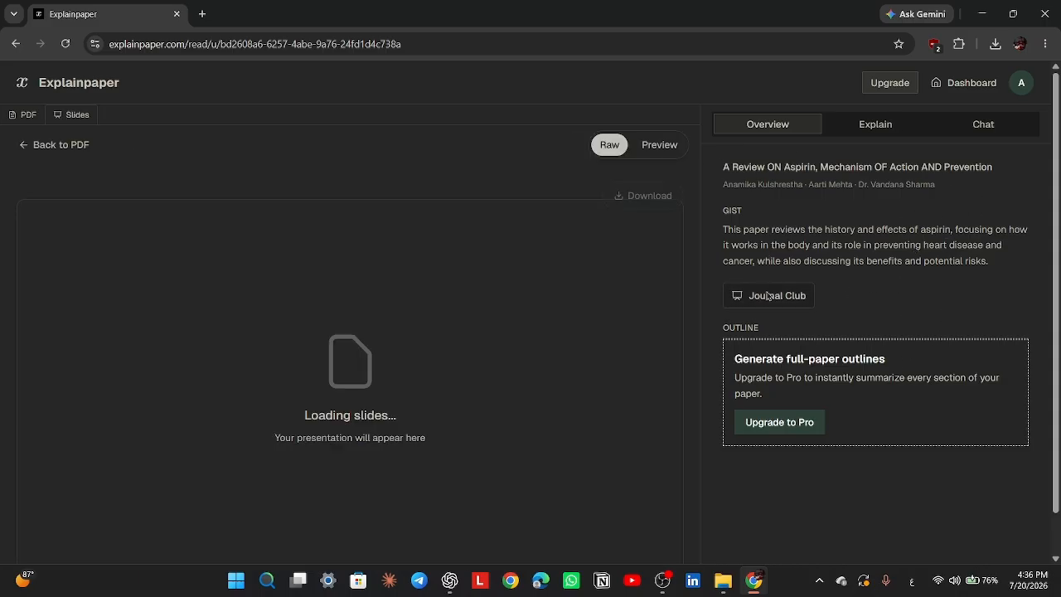
left_click(23, 116)
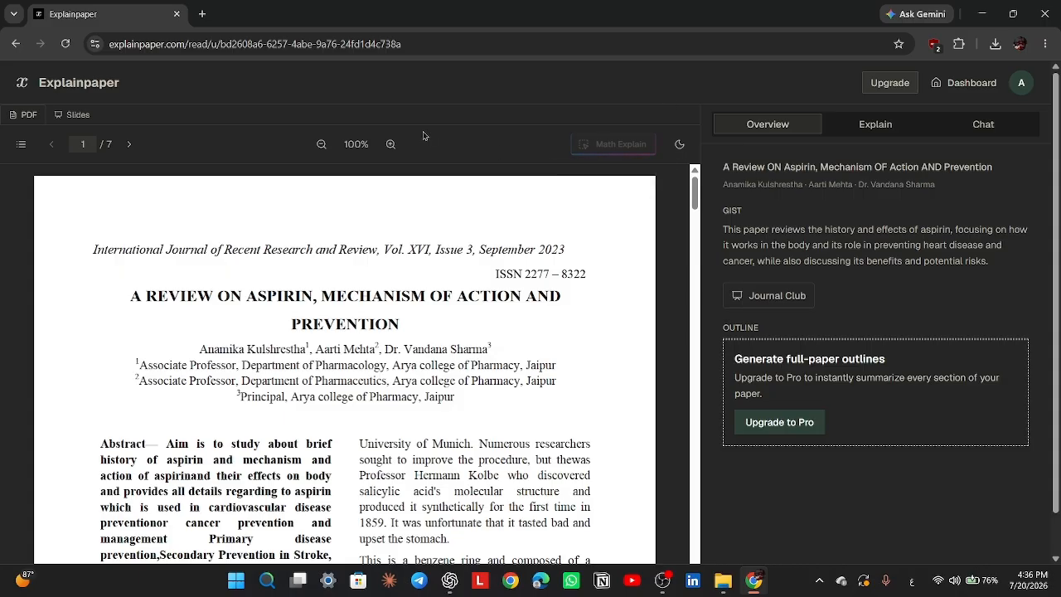
left_click(77, 116)
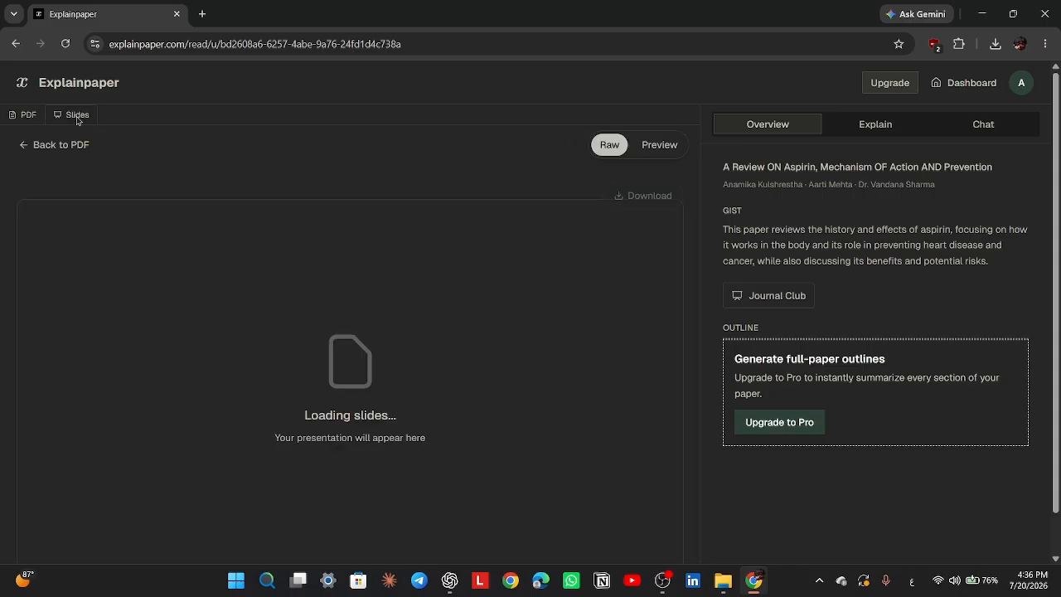
left_click(28, 116)
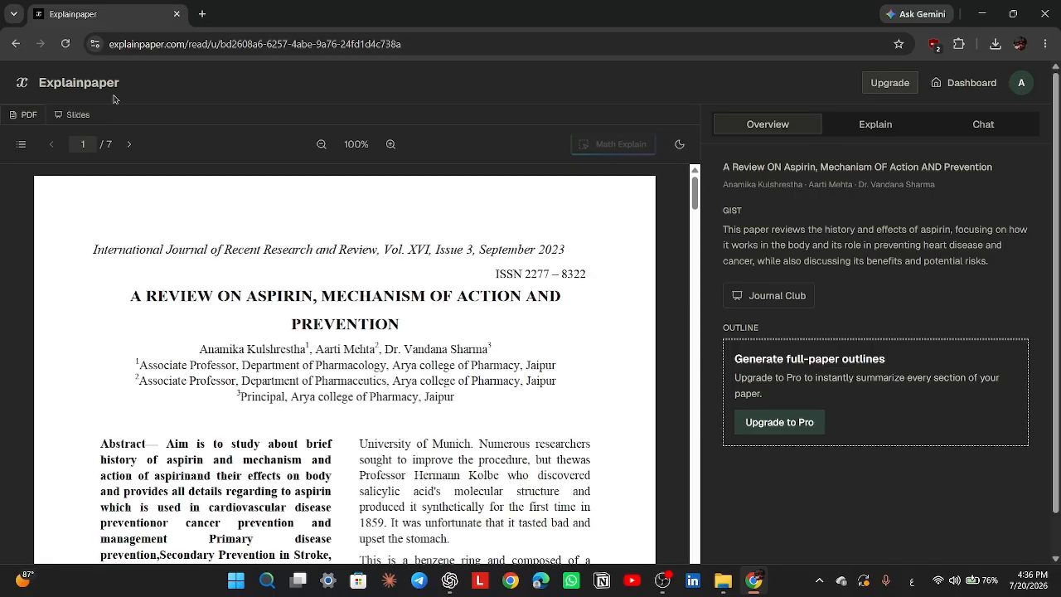
left_click(76, 115)
left_click(29, 115)
Step: Select the paper's entire abstract, from "Abstract" through "Balance of uses and harm", as the passage to explain
left_click(883, 124)
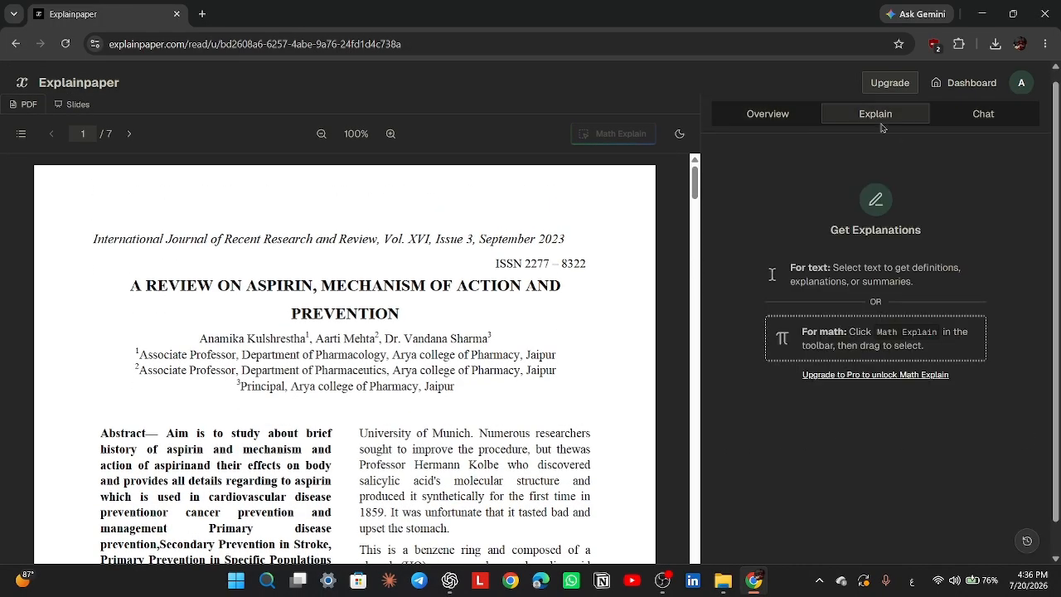
scroll(883, 127, "down", 1)
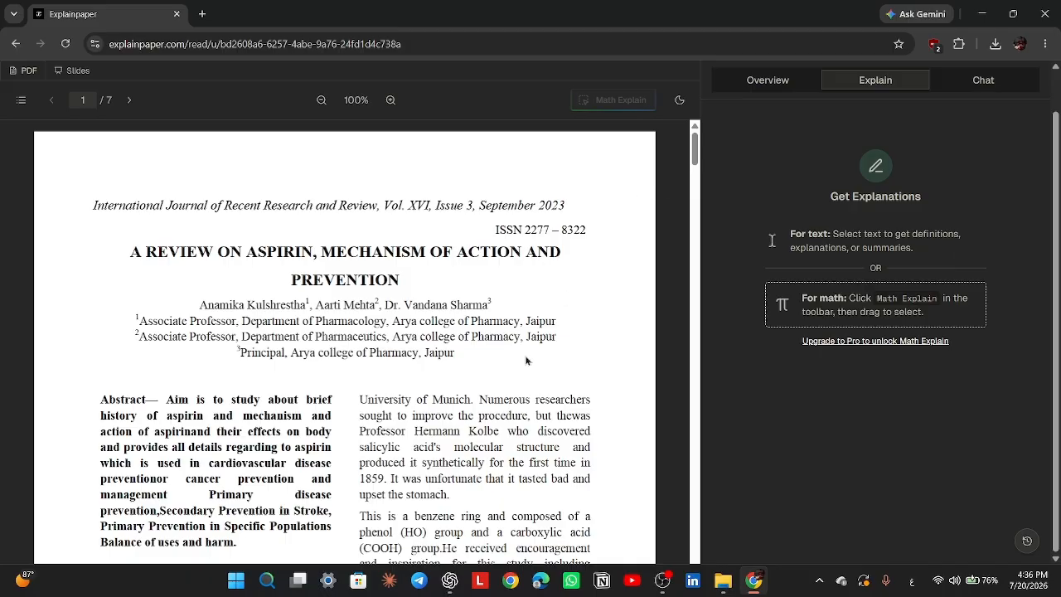
scroll(525, 361, "down", 4)
scroll(526, 360, "up", 3)
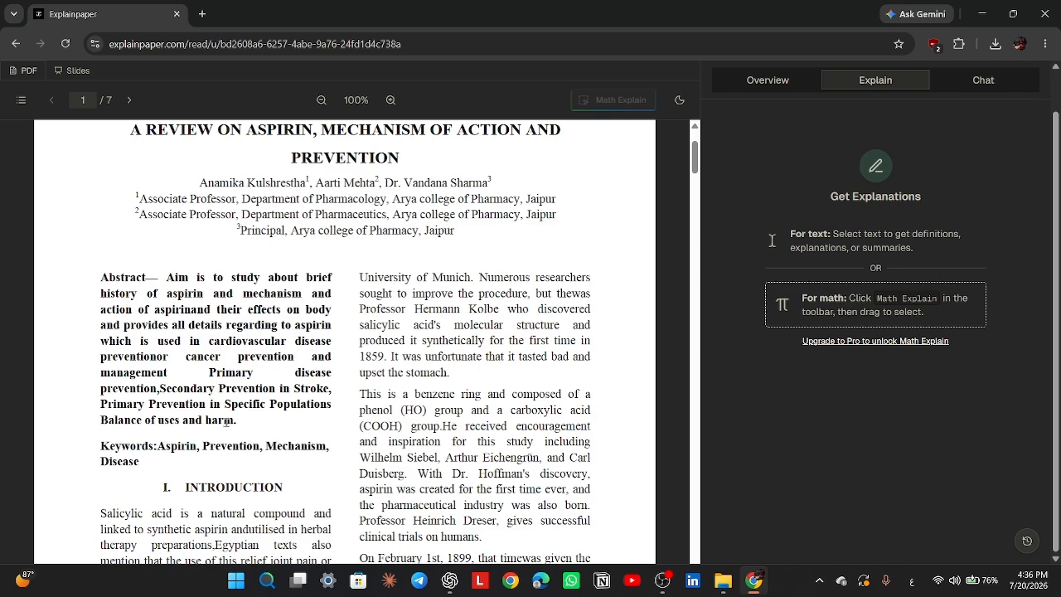
left_click_drag(235, 420, 103, 260)
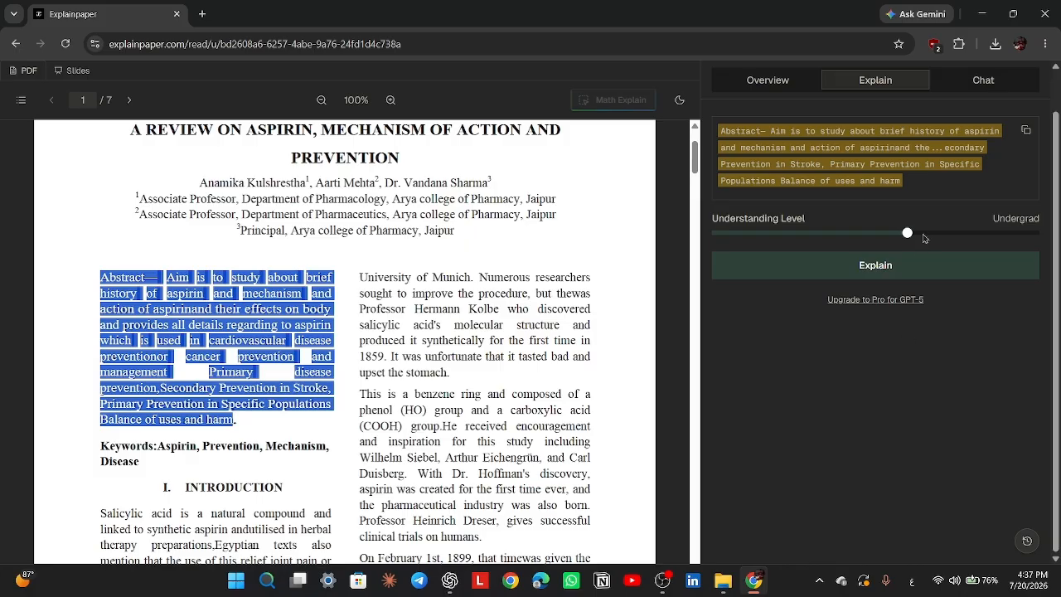
Step: Try the understanding levels 5 y.o., Middle Schooler and Expert for the selected abstract, and set the level back to Undergrad
left_click_drag(908, 235, 678, 239)
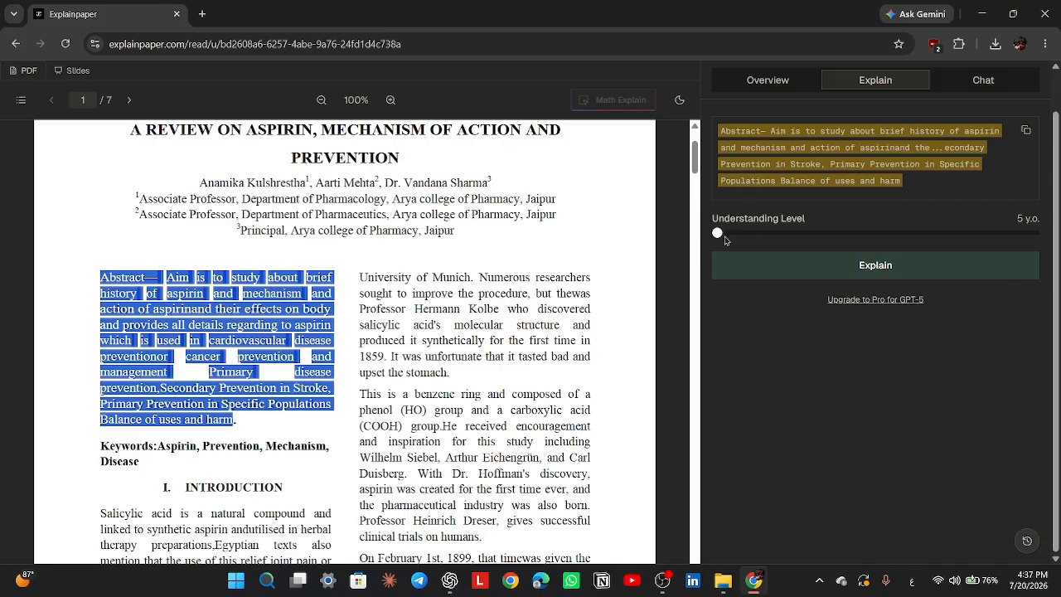
left_click_drag(732, 238, 780, 237)
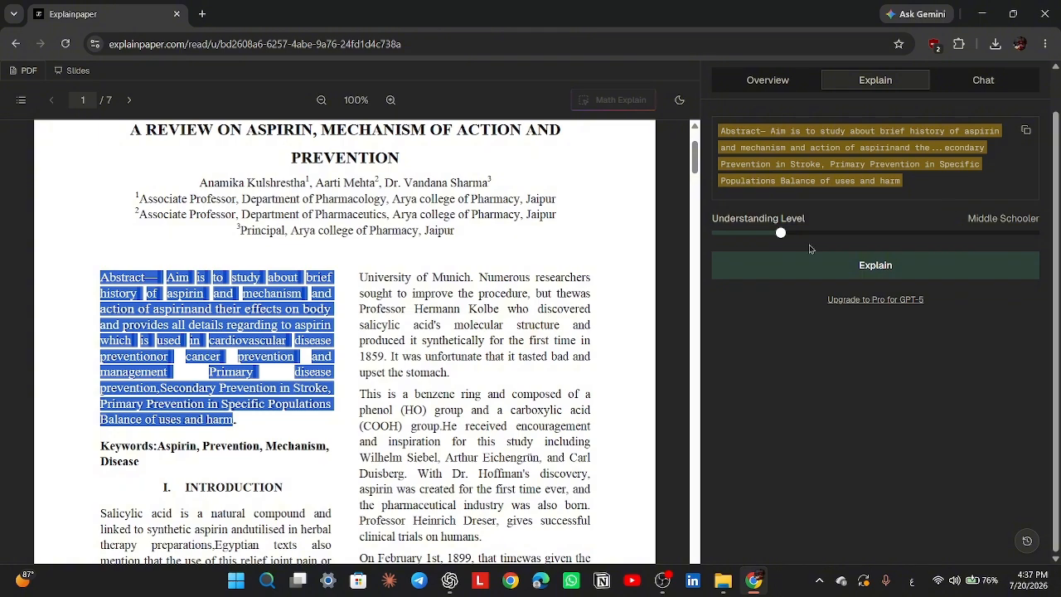
left_click_drag(780, 237, 1037, 236)
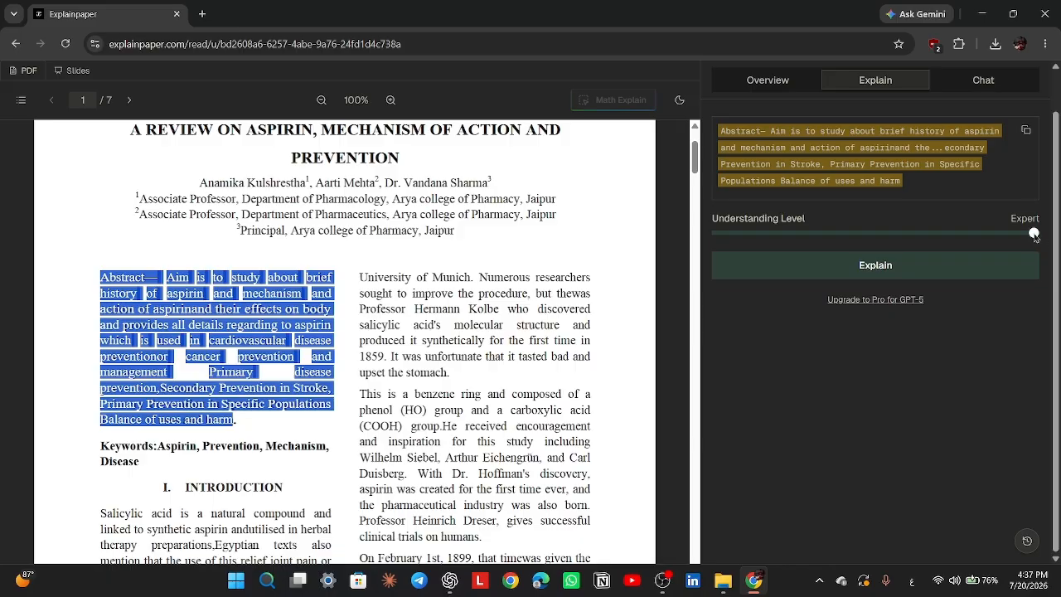
left_click_drag(1033, 233, 907, 235)
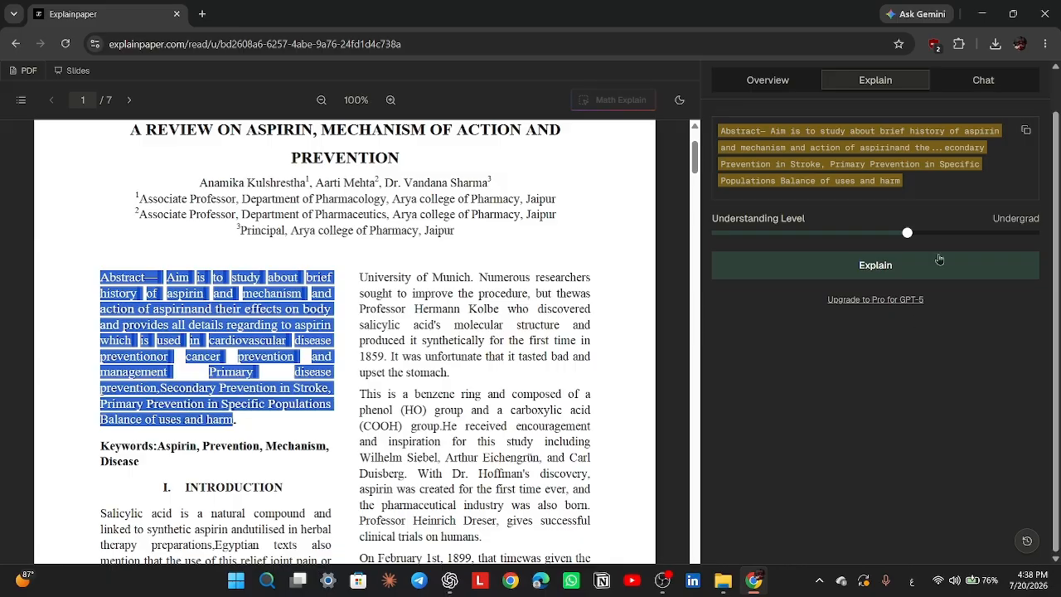
Step: Generate the explanation of the selected abstract at the Undergrad level and open a follow-up conversation on it
left_click(868, 272)
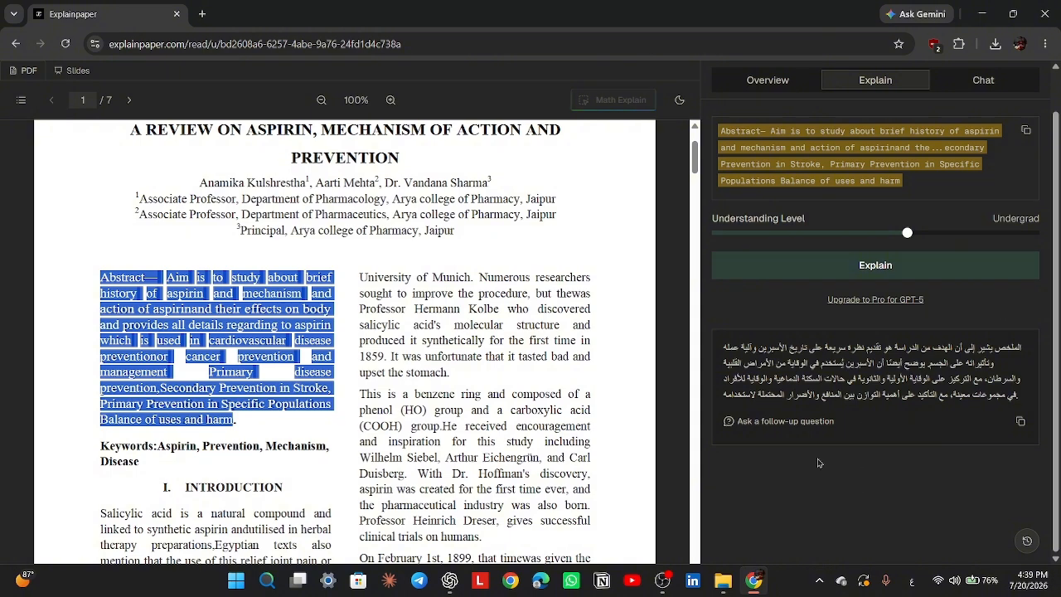
left_click(794, 423)
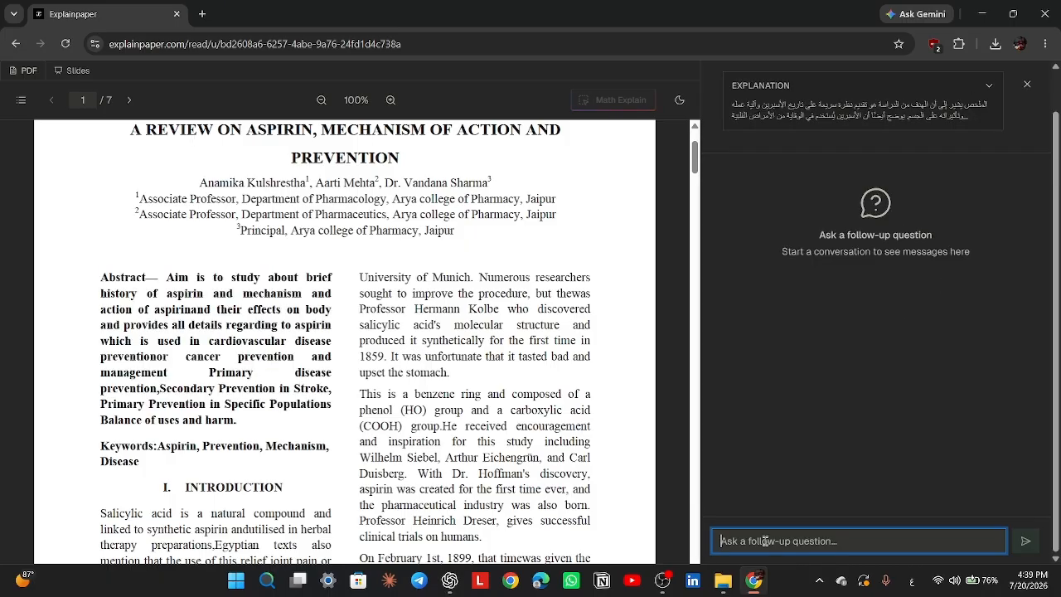
type("ا")
key("BackSpace")
type("هل")
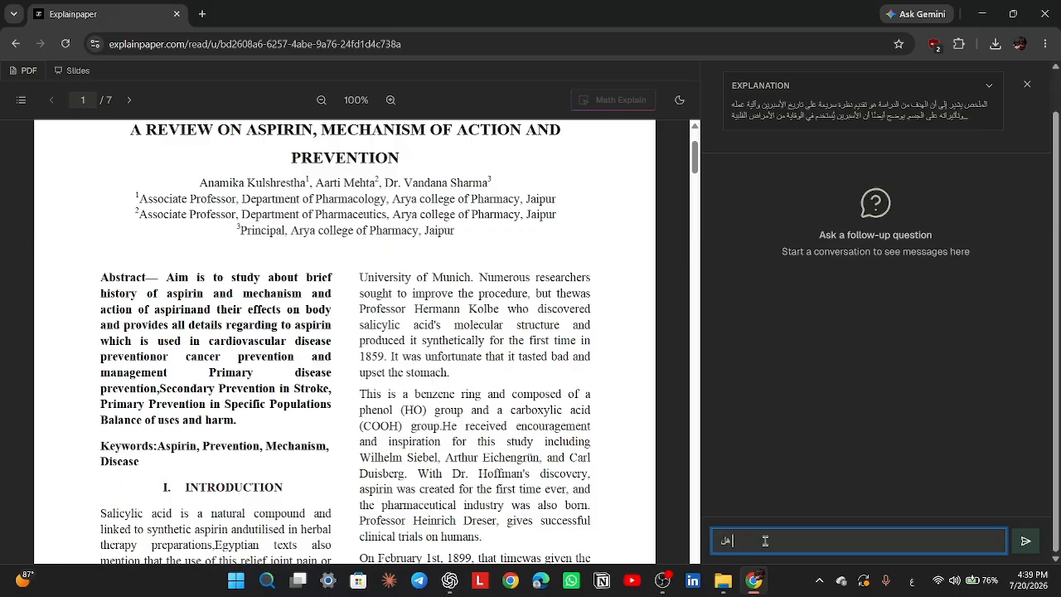
type(" الأسبر")
key("BackSpace")
key("BackSpace")
key("BackSpace")
key("BackSpace")
key("BackSpace")
key("BackSpace")
key("BackSpace")
key("BackSpace")
key("BackSpace")
Step: Ask the follow-up question "اي نوع من أنواع السرطان يساعد الاسبرين على القضاء عليه ؟" about the explanation
type("أي نوع من أنواع السرطان يساعد")
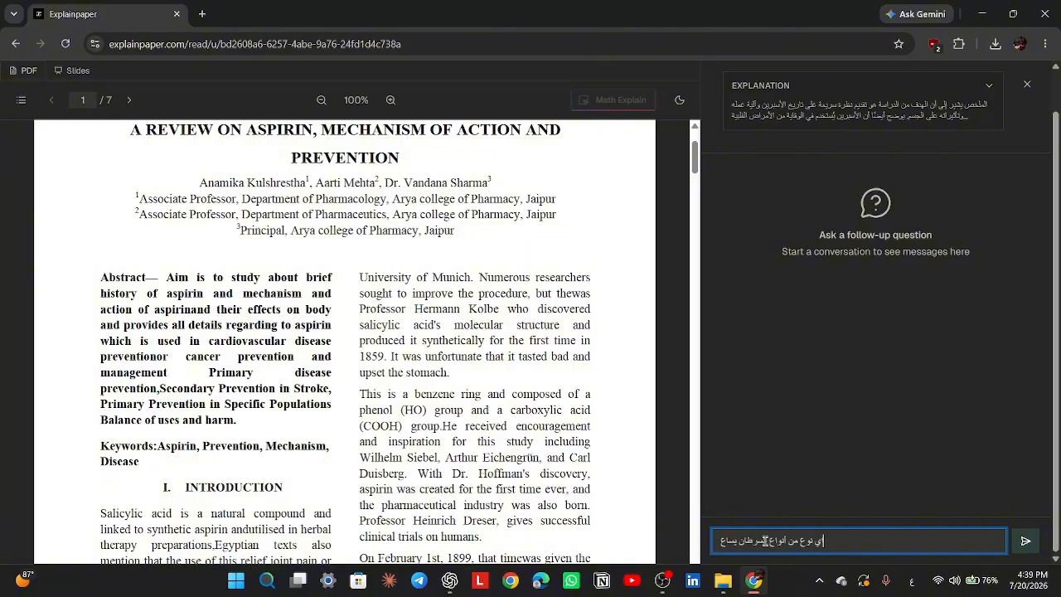
type(" الا")
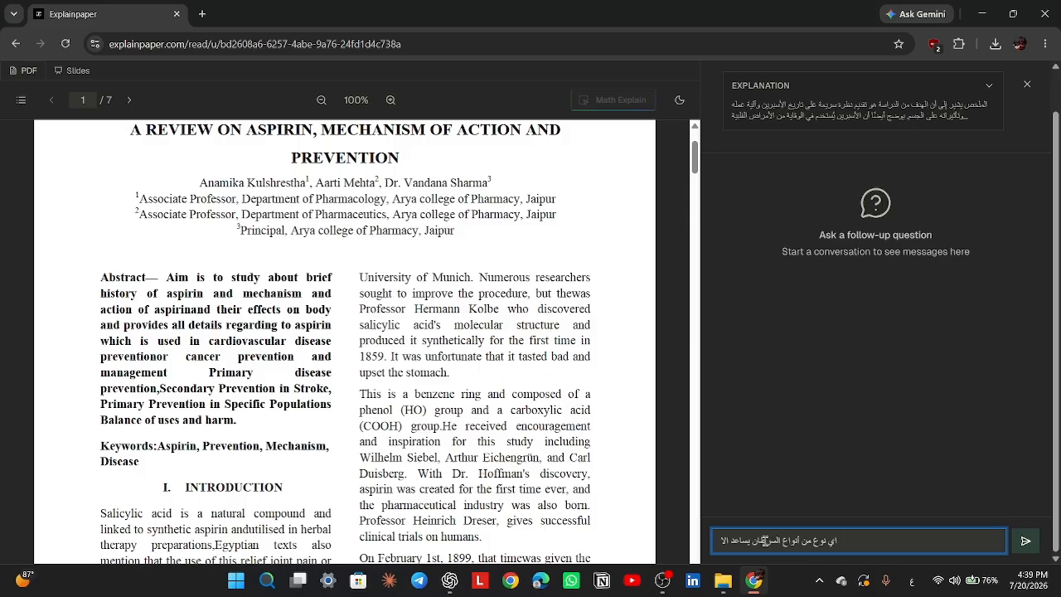
type("سبري")
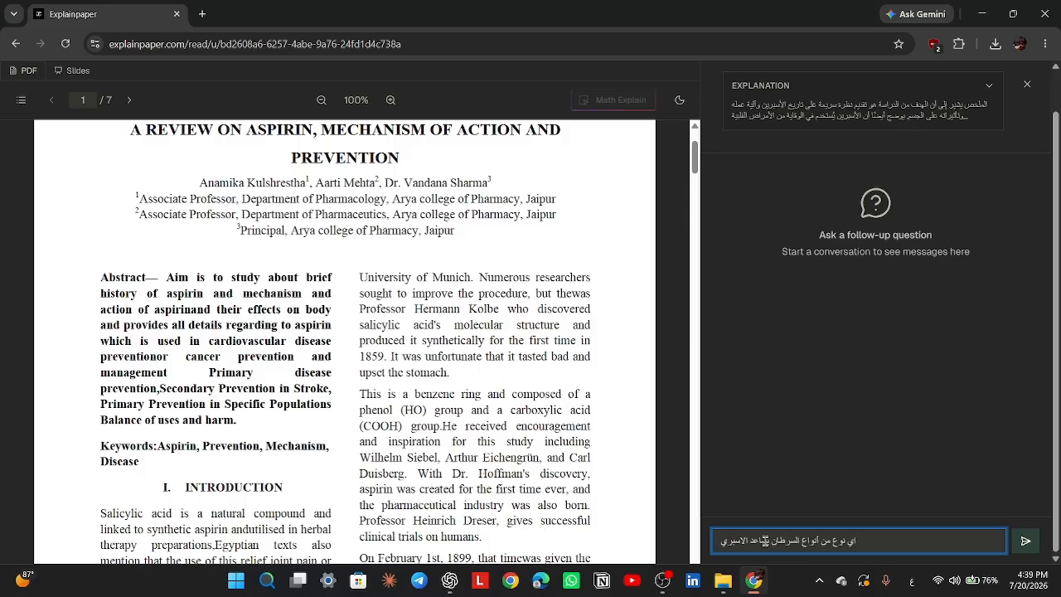
type("ن على القضا")
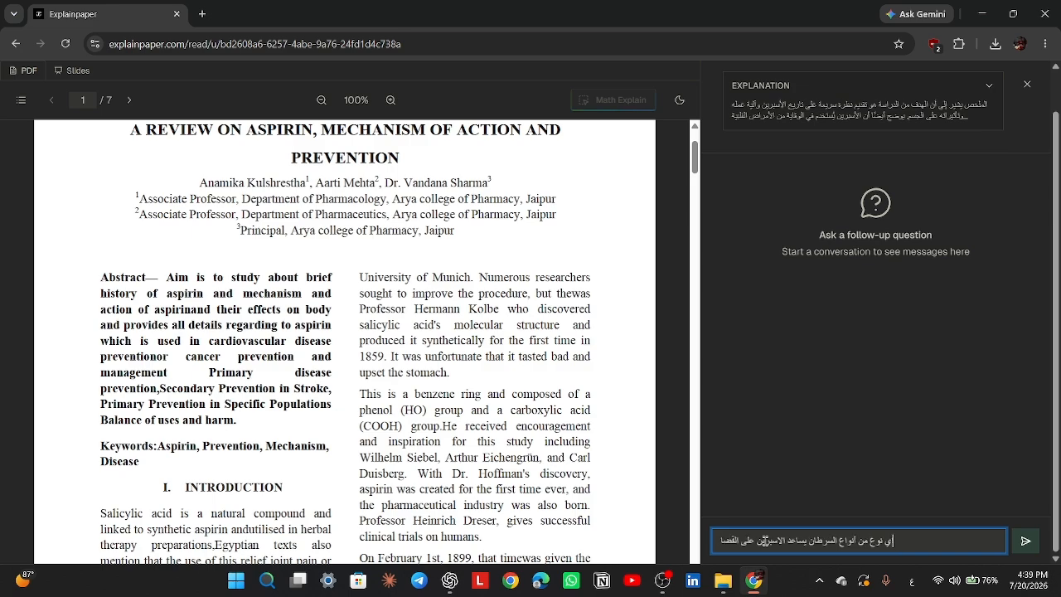
type("ء عليه ؟")
key("Return")
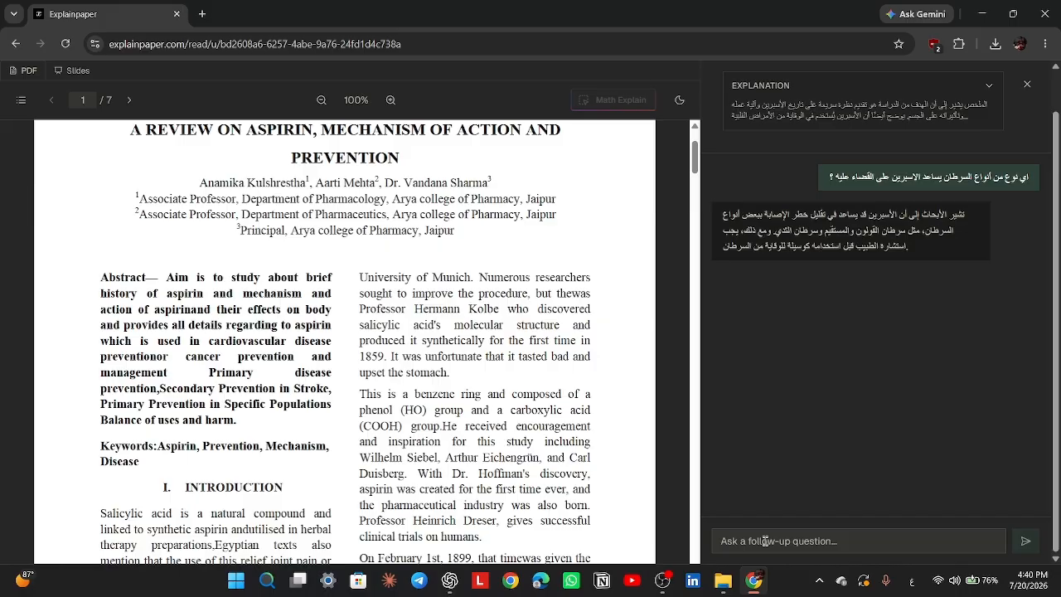
Step: Send the follow-up request "اعملي ملخص شامل جميع النقاط الهامه التى احتوى عليها البحث" for a summary of the paper
mouse_move(610, 106)
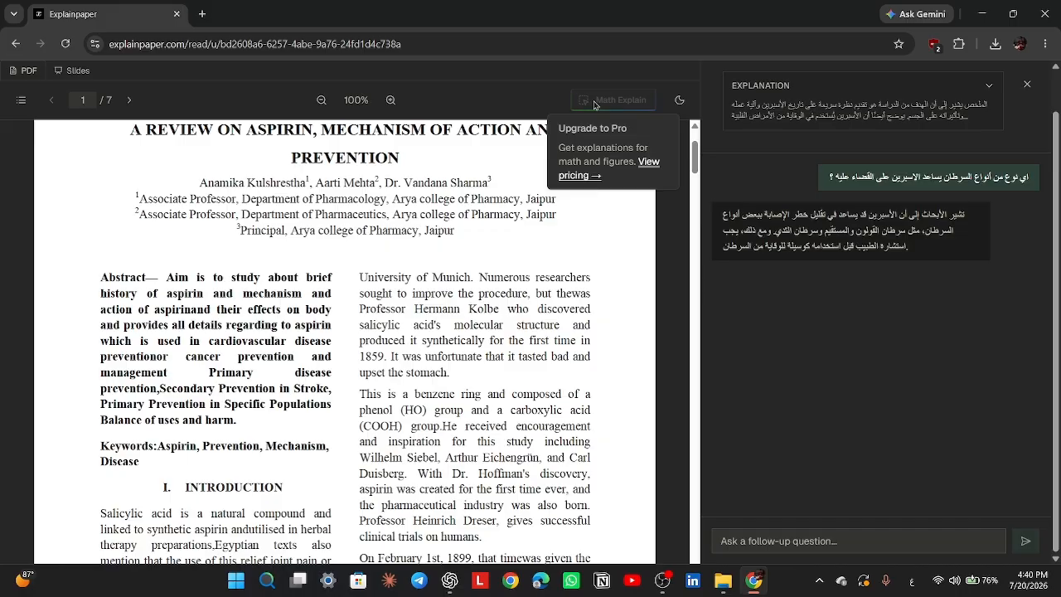
left_click(965, 535)
type("اعطني ملخص")
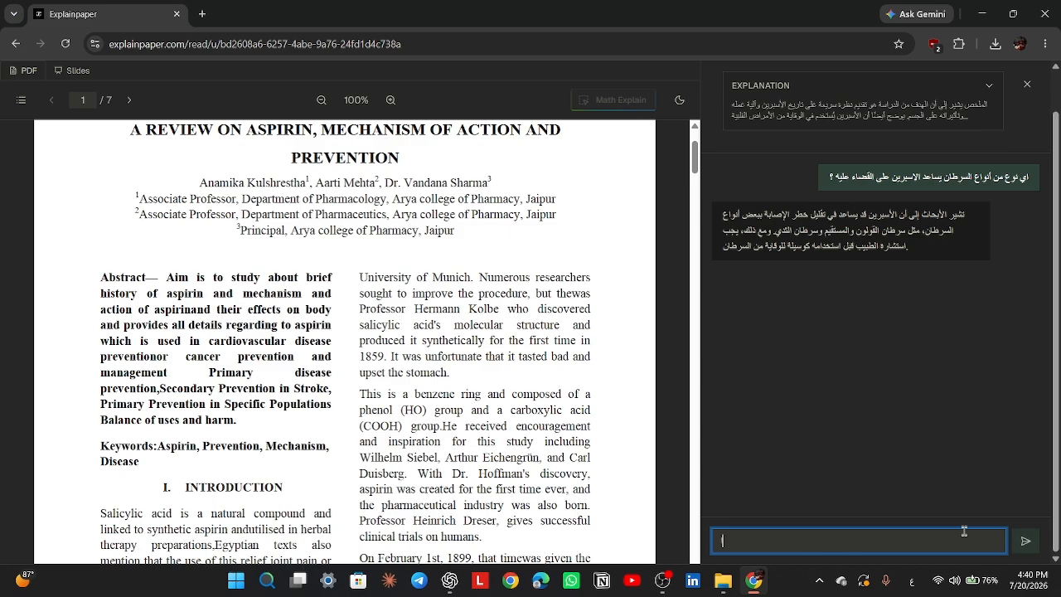
type(" شامل جميع النقاط ال")
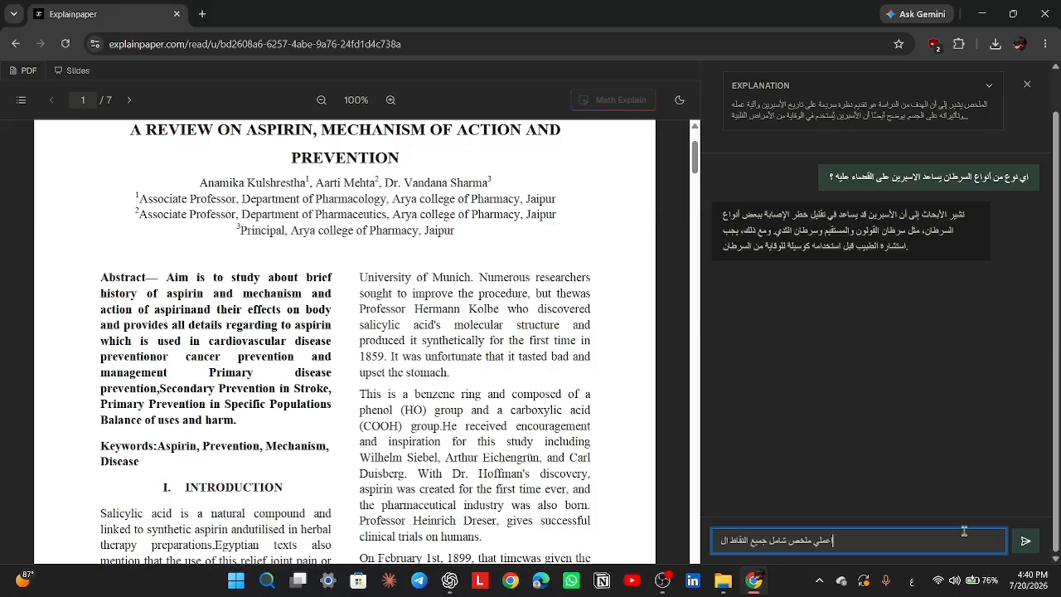
type("هامه التى احتوه")
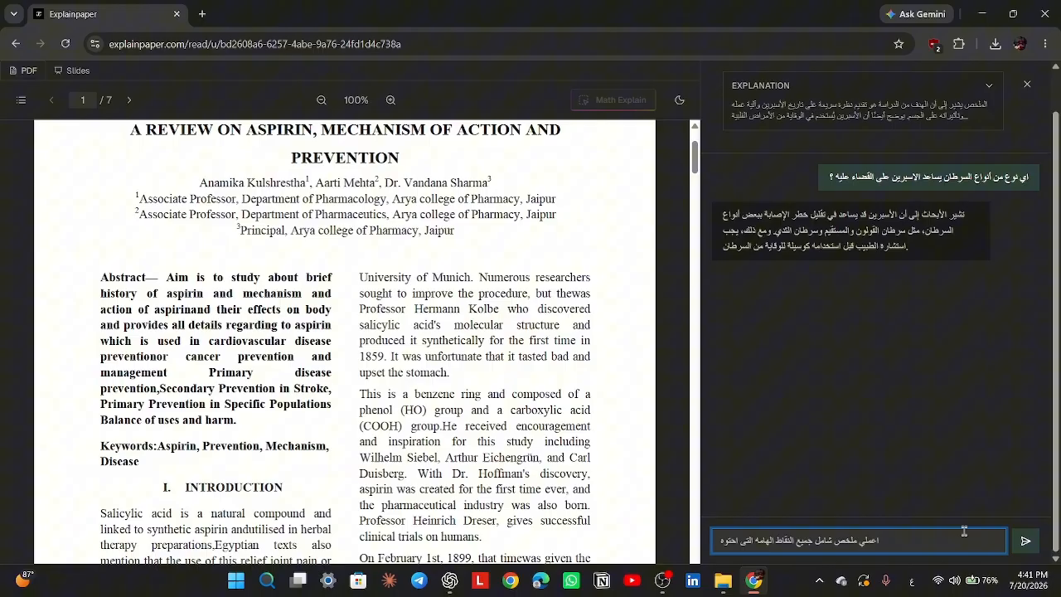
key("BackSpace")
type("ى عليها ال")
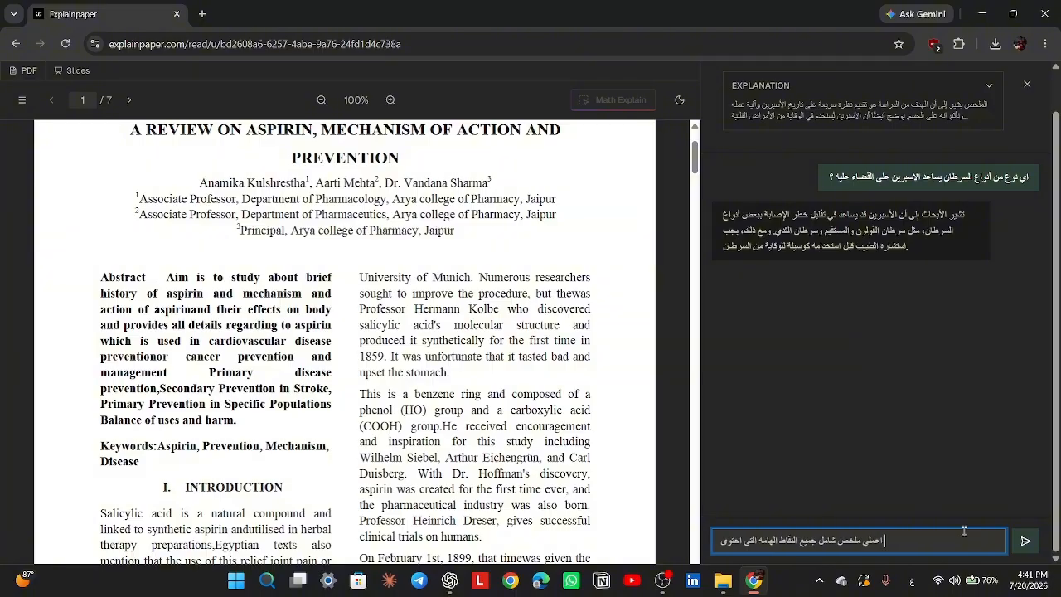
type("بحث")
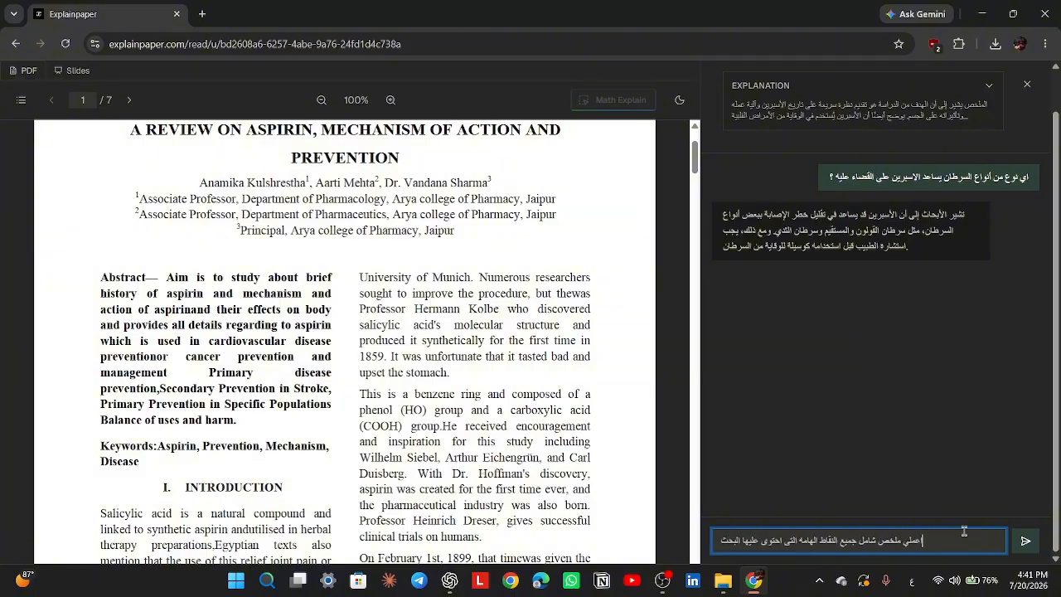
key("Return")
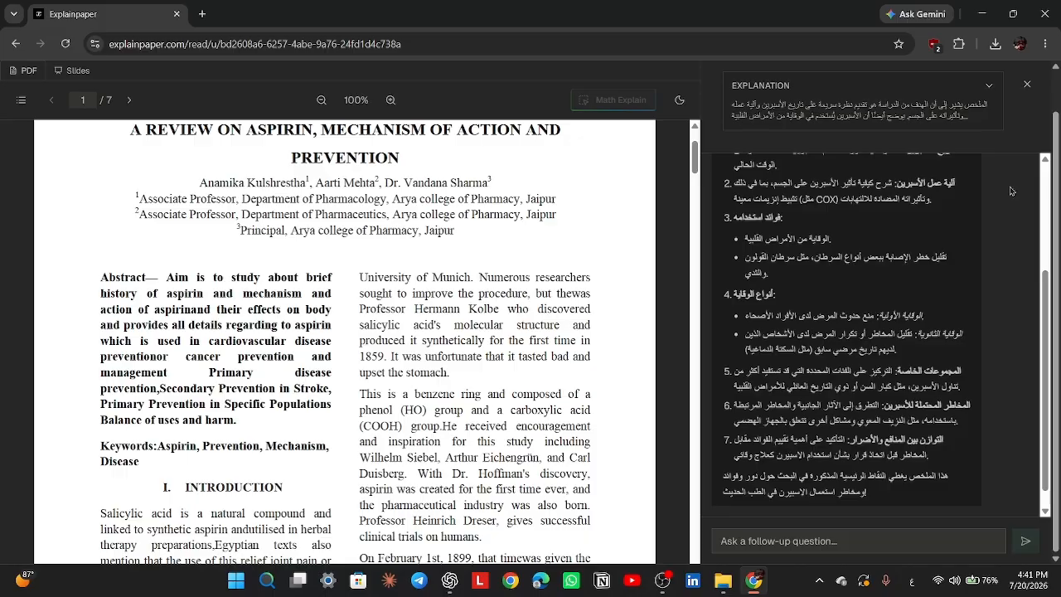
Step: Read through the follow-up answers, including the summary of the paper's main points, and close the conversation
scroll(1010, 186, "up", 1)
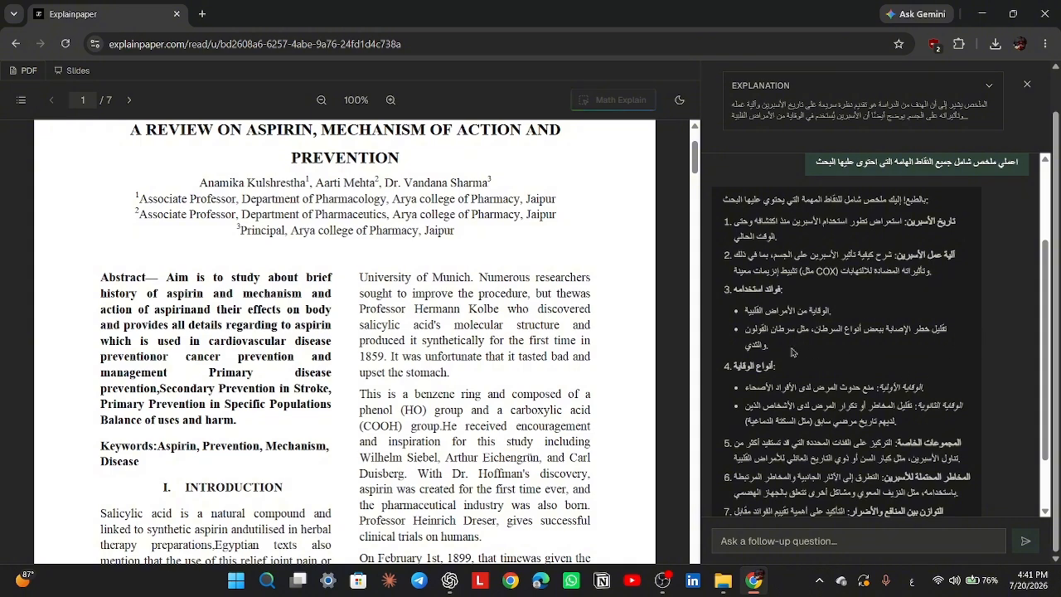
scroll(878, 381, "down", 2)
scroll(877, 379, "up", 4)
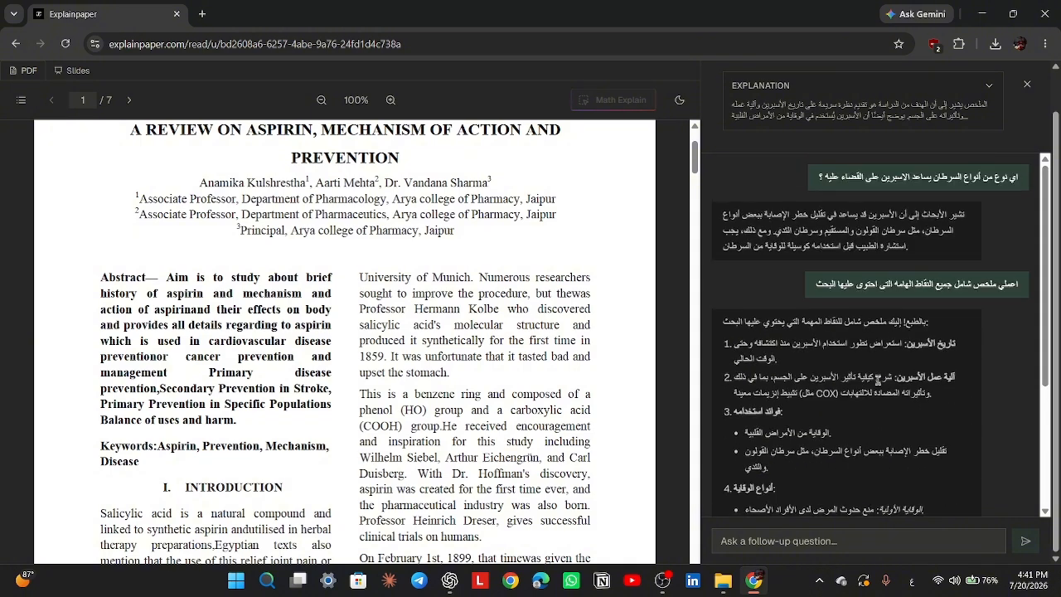
left_click(1029, 85)
Step: Select the line "advantage of this remarkable drug's possibly" under "Primary type of disease prevention" on page 4 as the passage to explain
scroll(535, 205, "down", 4)
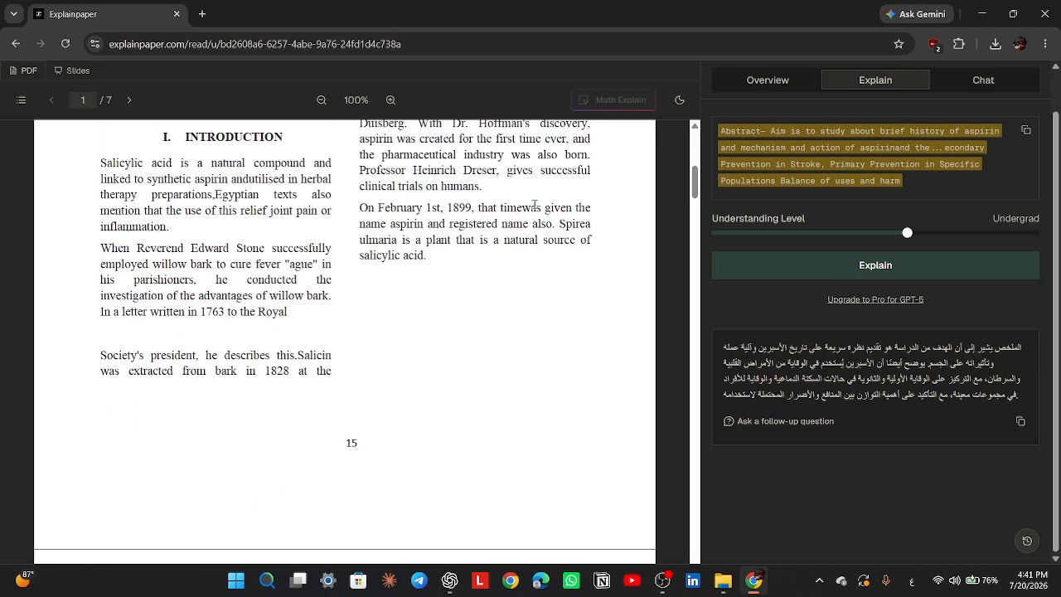
scroll(534, 205, "down", 12)
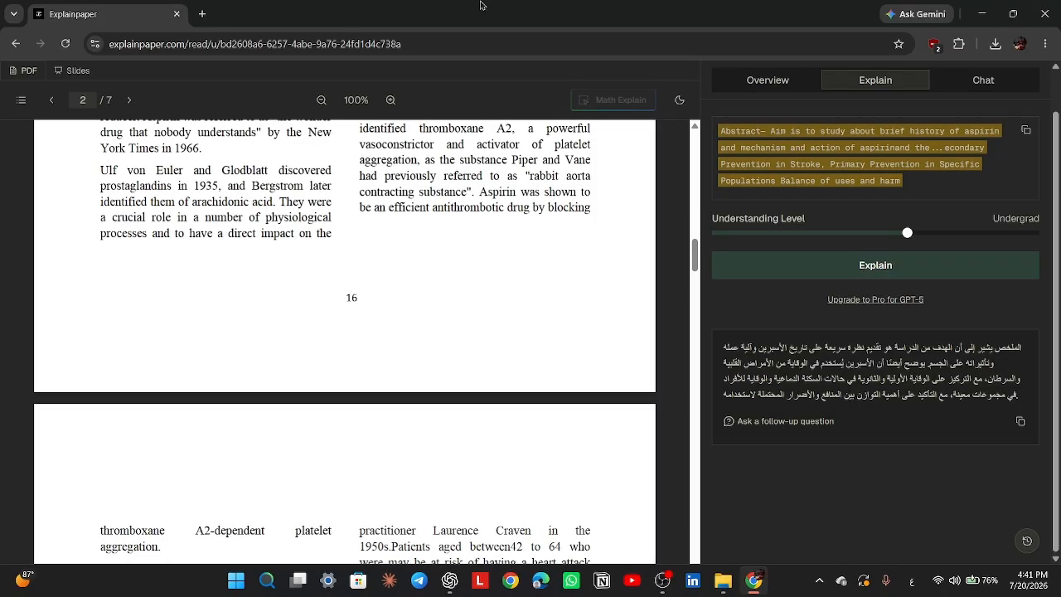
scroll(362, 244, "down", 9)
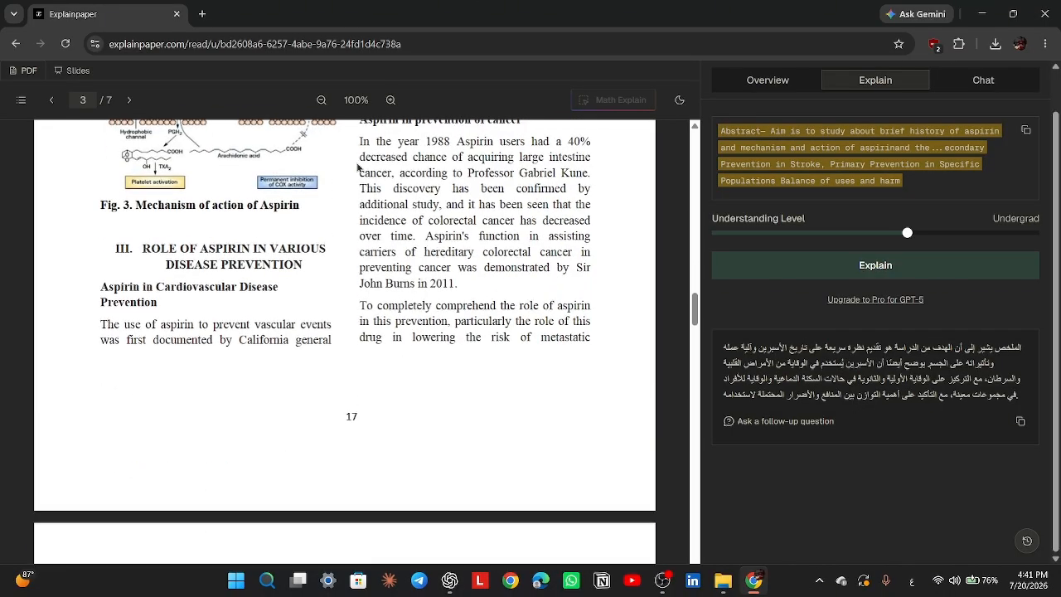
scroll(358, 168, "down", 5)
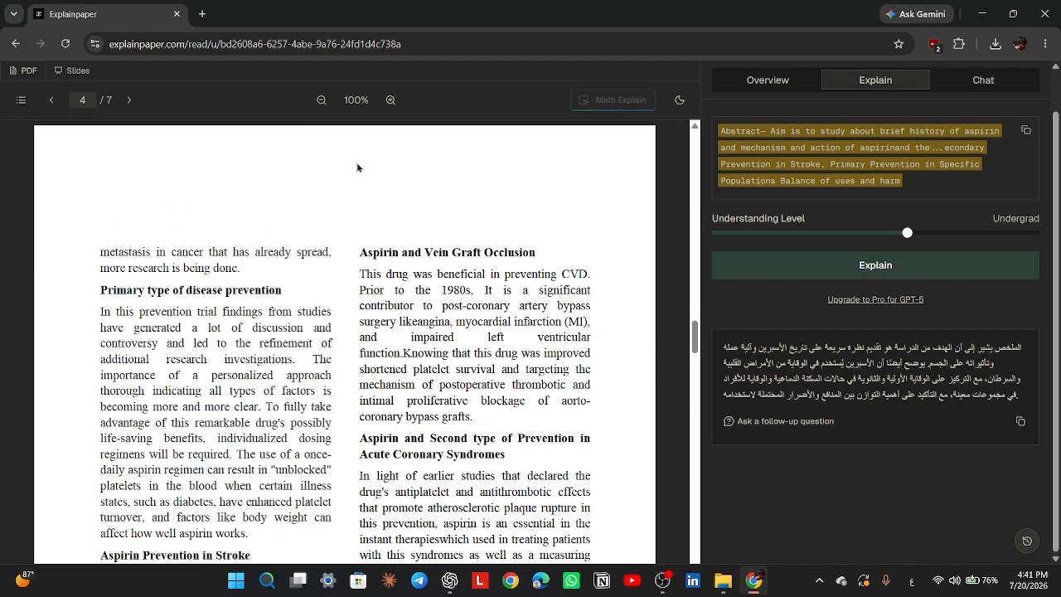
scroll(357, 168, "down", 2)
double_click(197, 276)
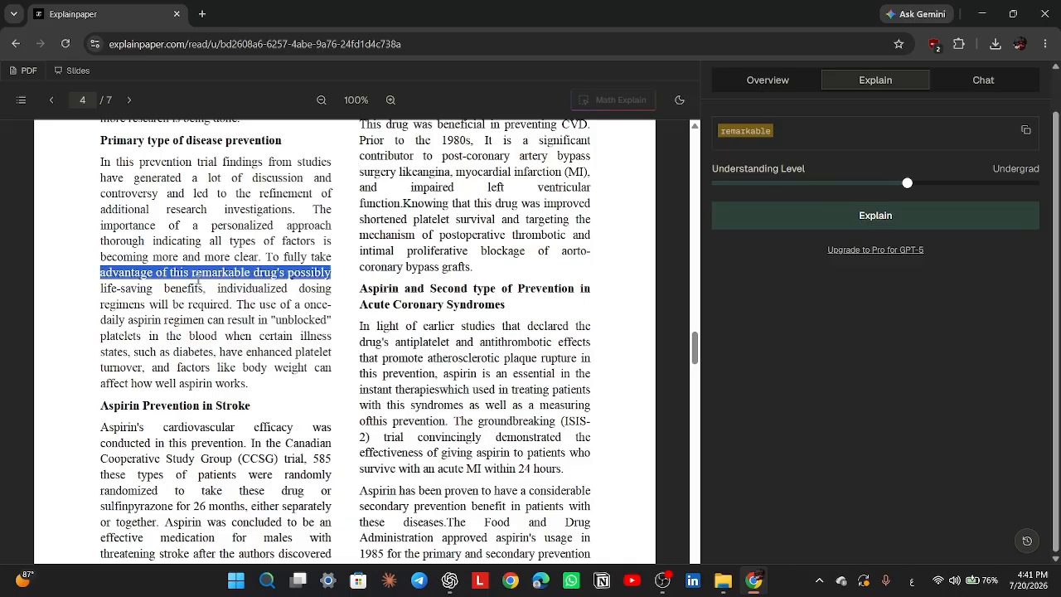
left_click(609, 260)
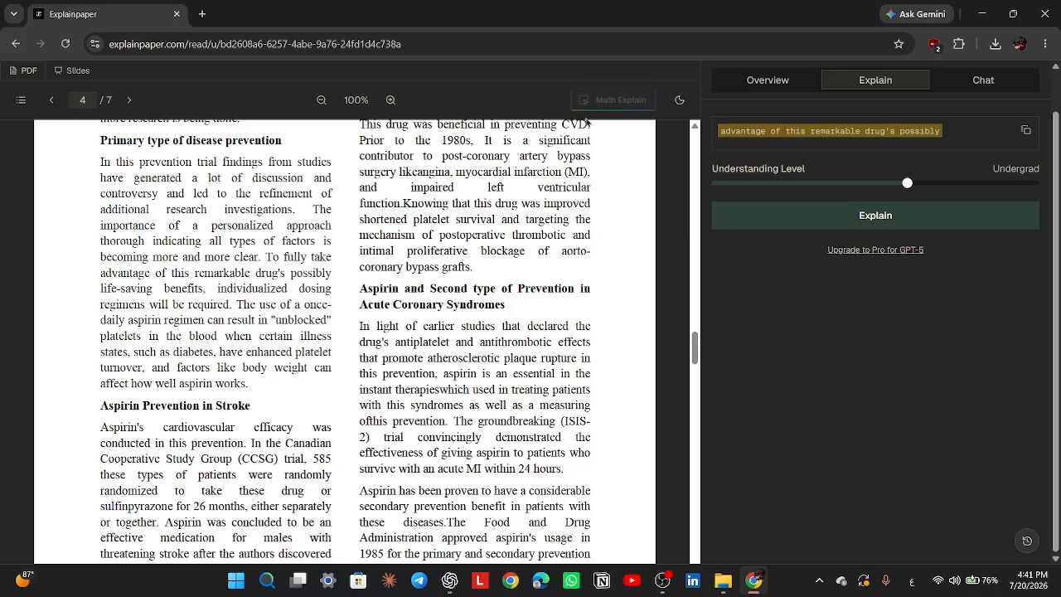
Step: Look at the paper's chat feature and return to the list of uploaded papers
left_click(1008, 85)
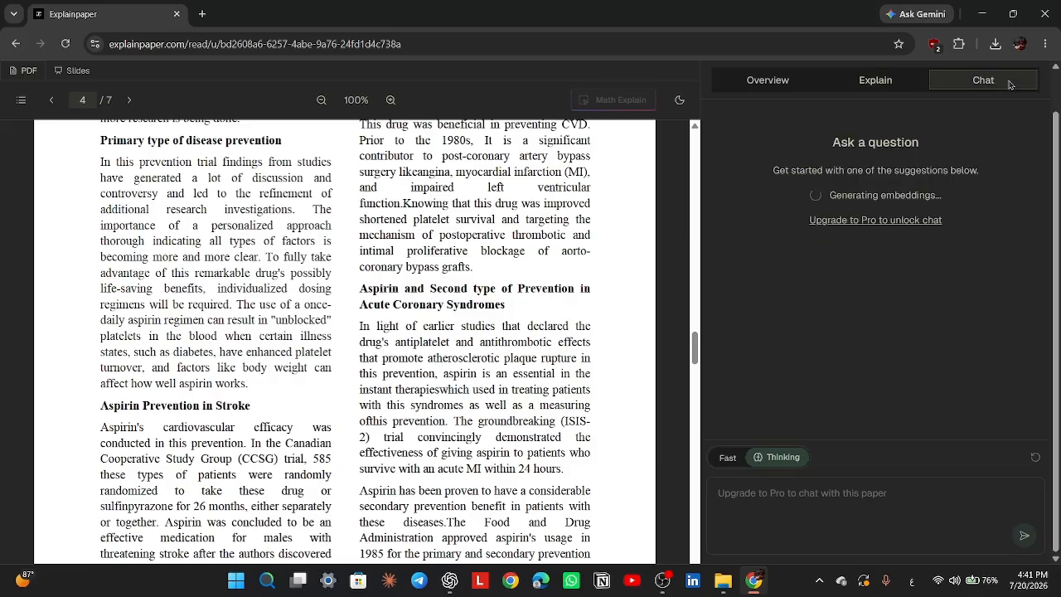
left_click(909, 89)
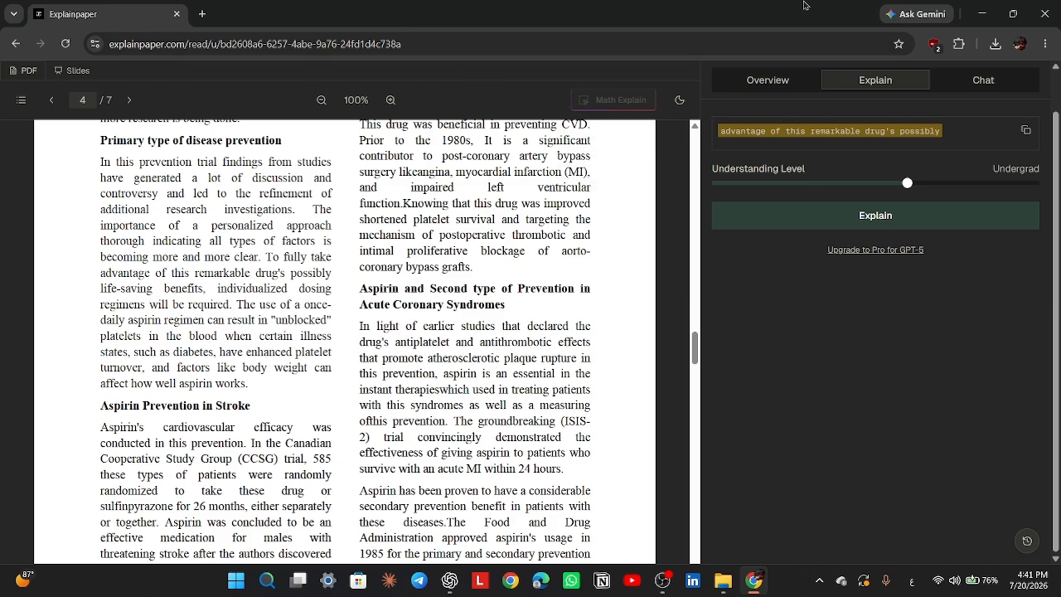
left_click(16, 44)
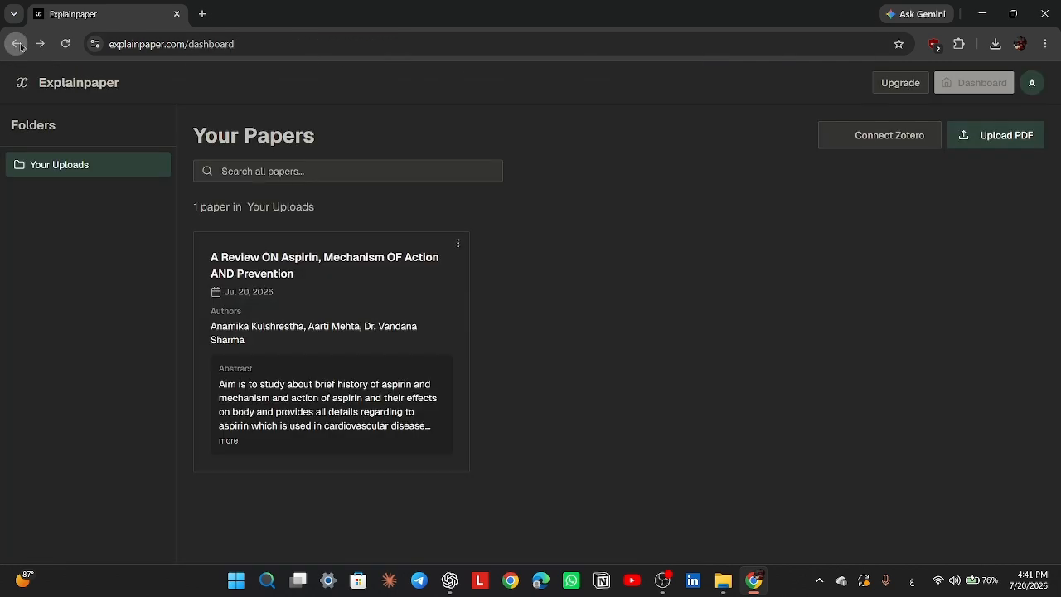
Step: Review the Free, Pro and Teams plan features on the pricing page and return to the dashboard
left_click(872, 137)
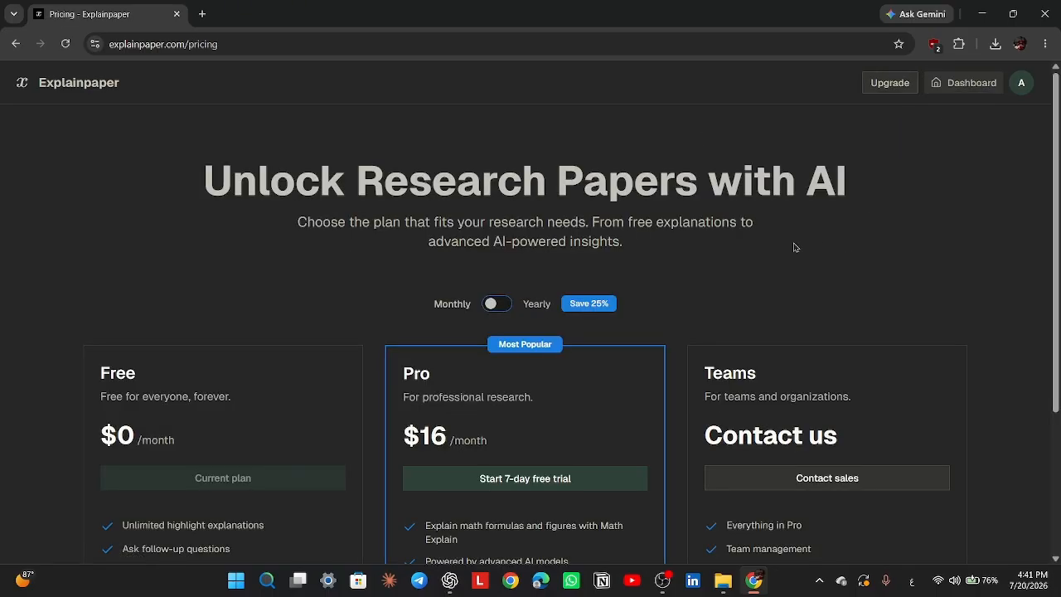
scroll(702, 440, "down", 3)
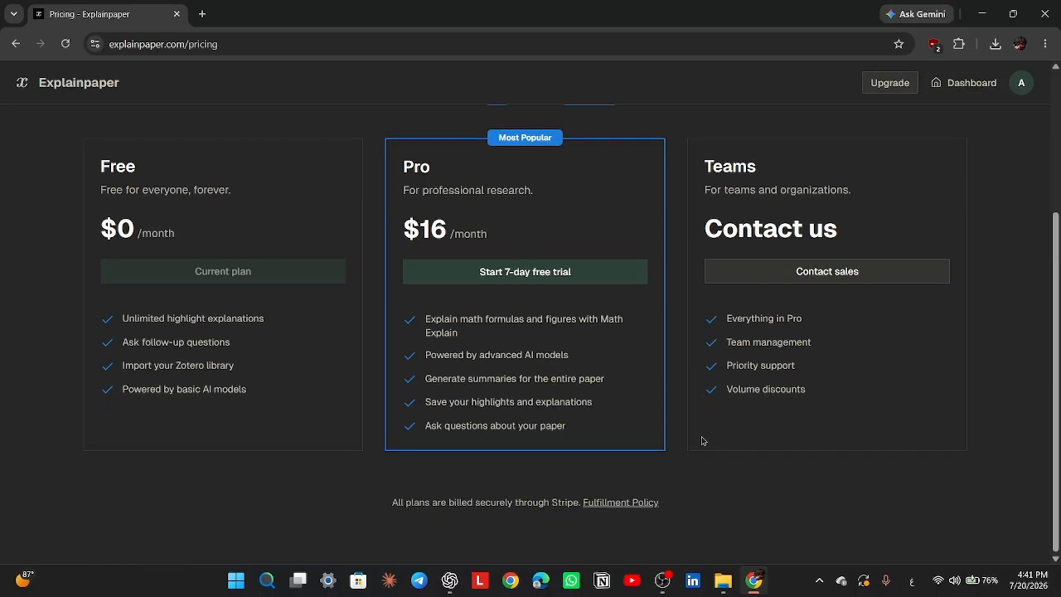
triple_click(143, 321)
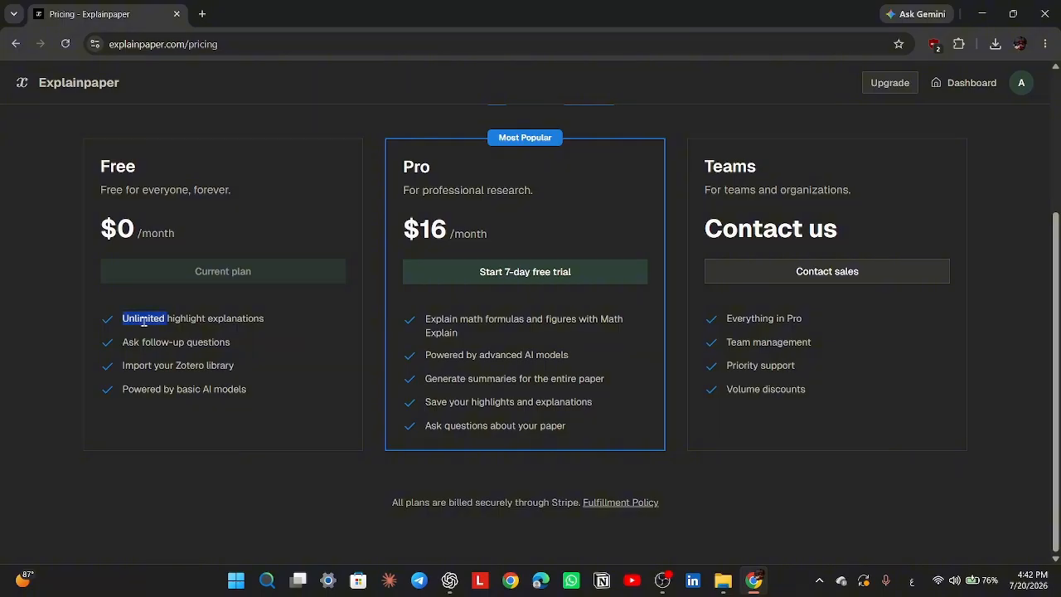
triple_click(209, 343)
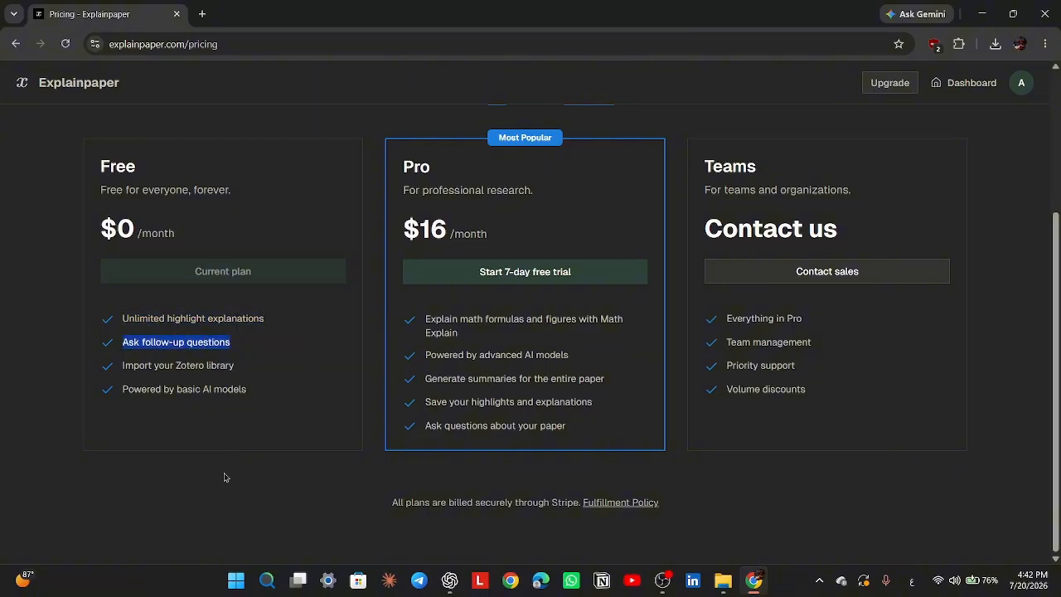
triple_click(172, 365)
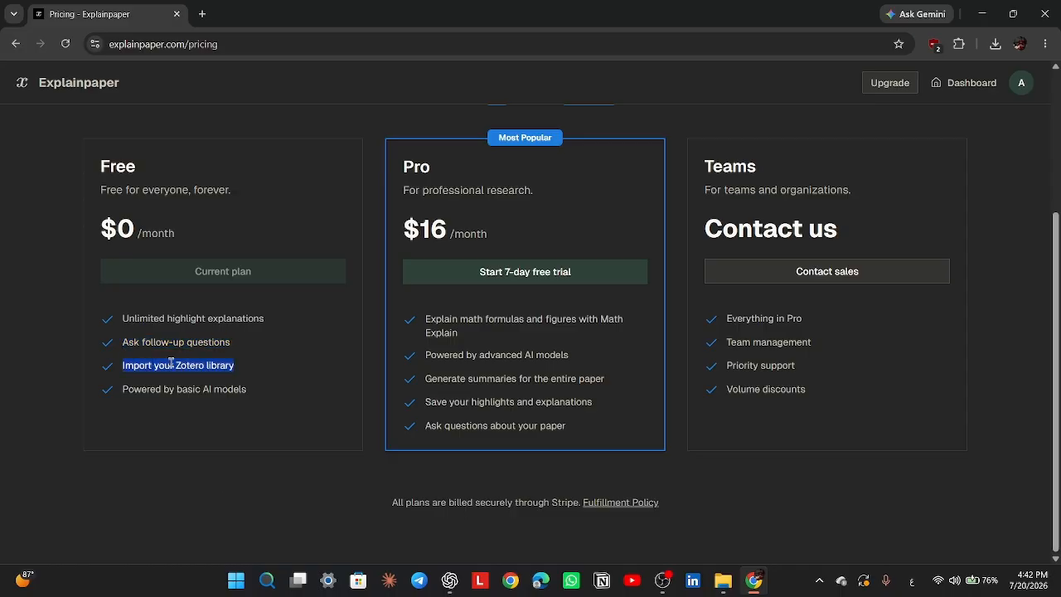
left_click(967, 81)
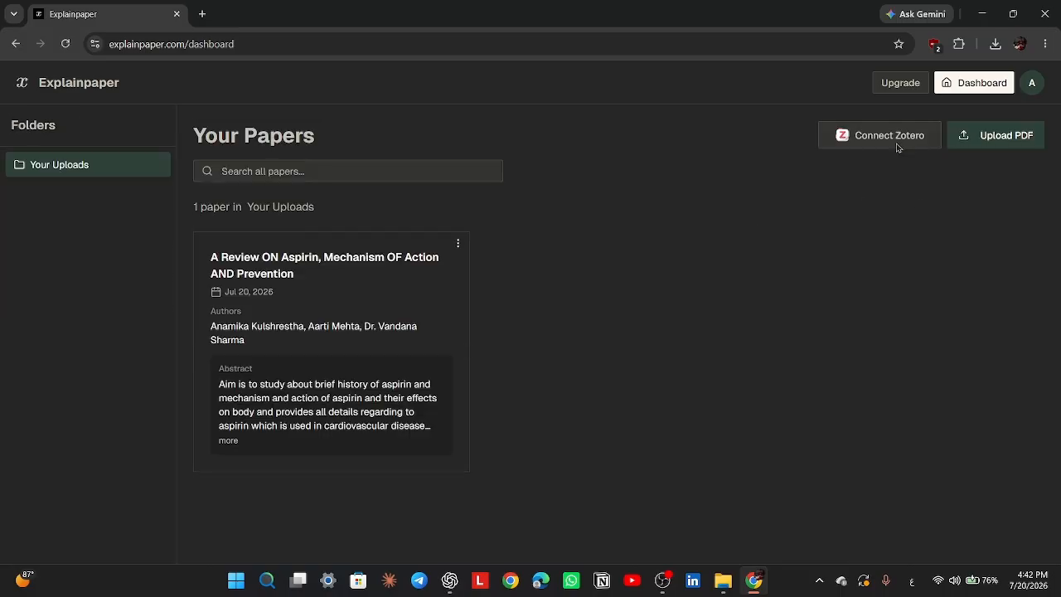